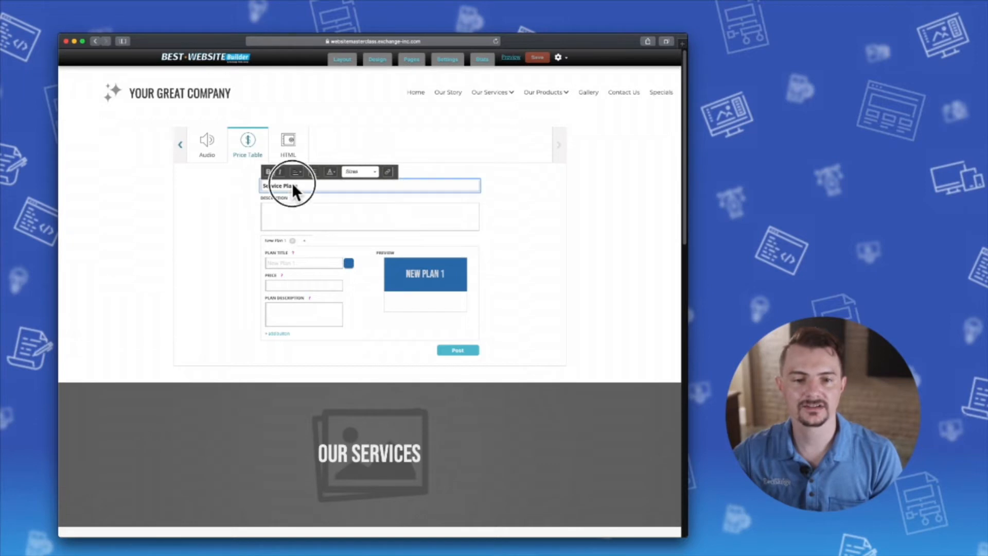
Format the price table's title "Service Plans" with font size M and center alignment
triple_click(294, 186)
left_click(366, 171)
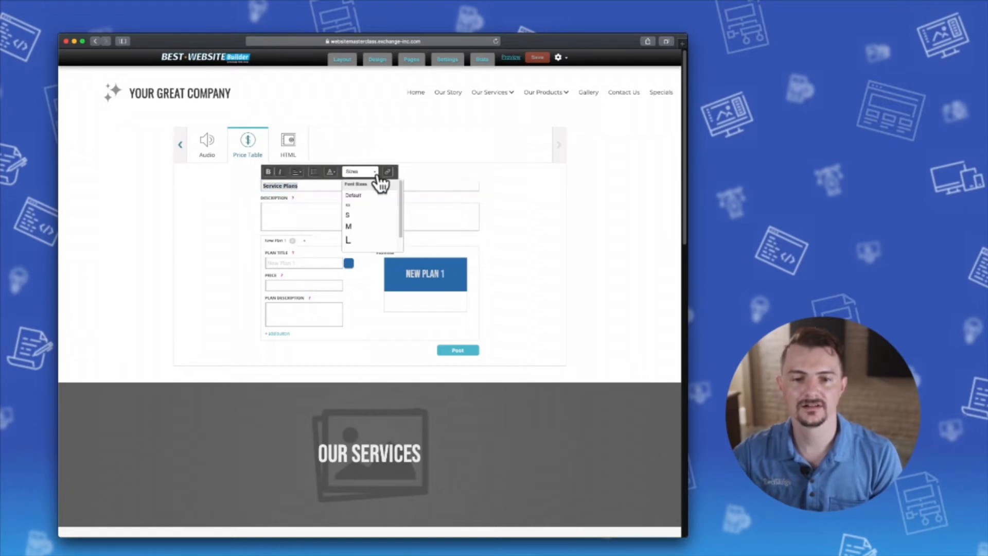
left_click(364, 223)
left_click(297, 172)
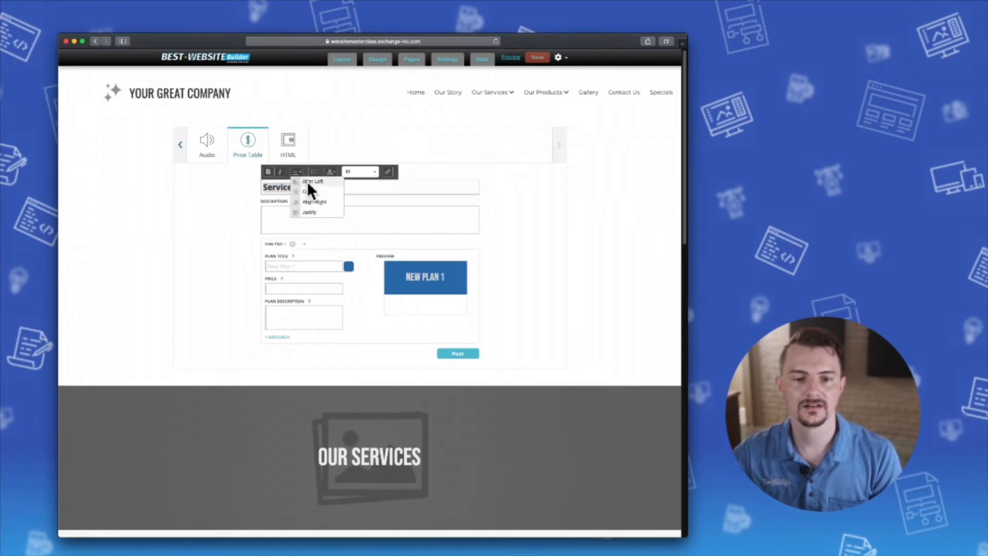
left_click(317, 190)
left_click(333, 220)
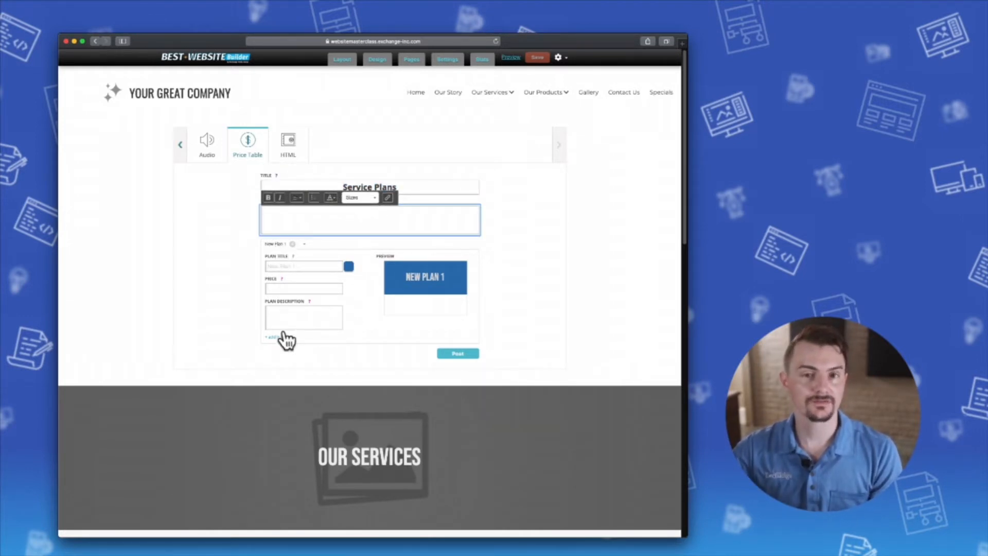
Replace the first plan's default title with "VALUE"
left_click(284, 266)
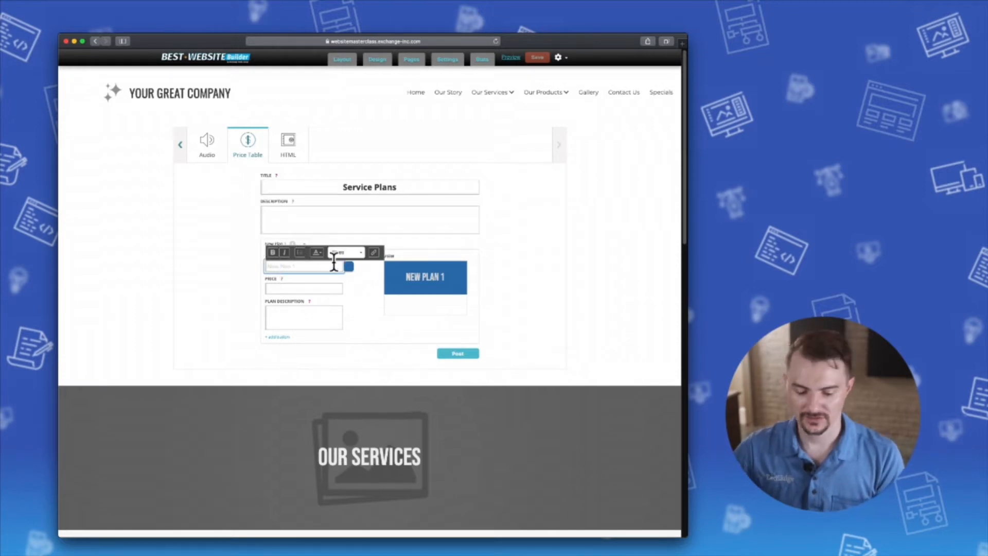
type("value")
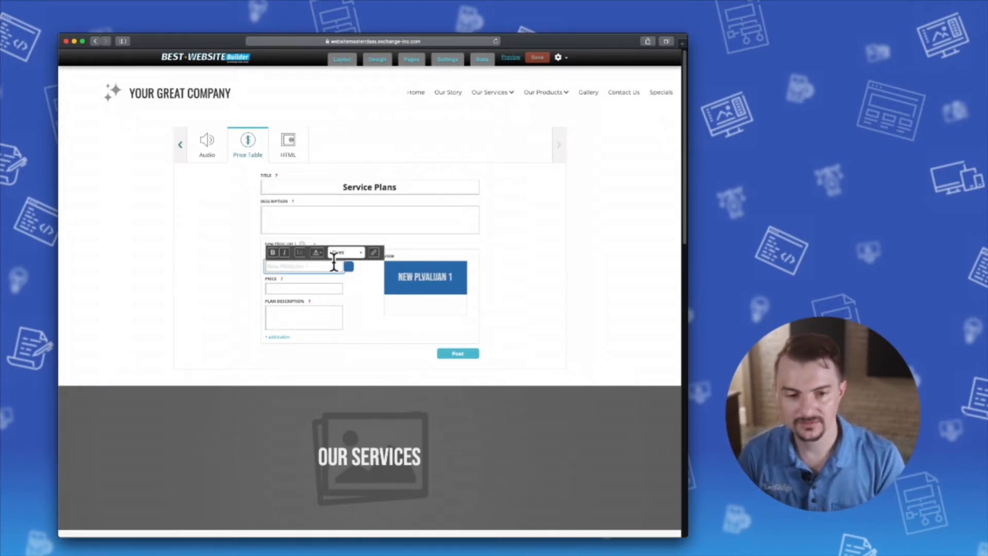
key("super+a")
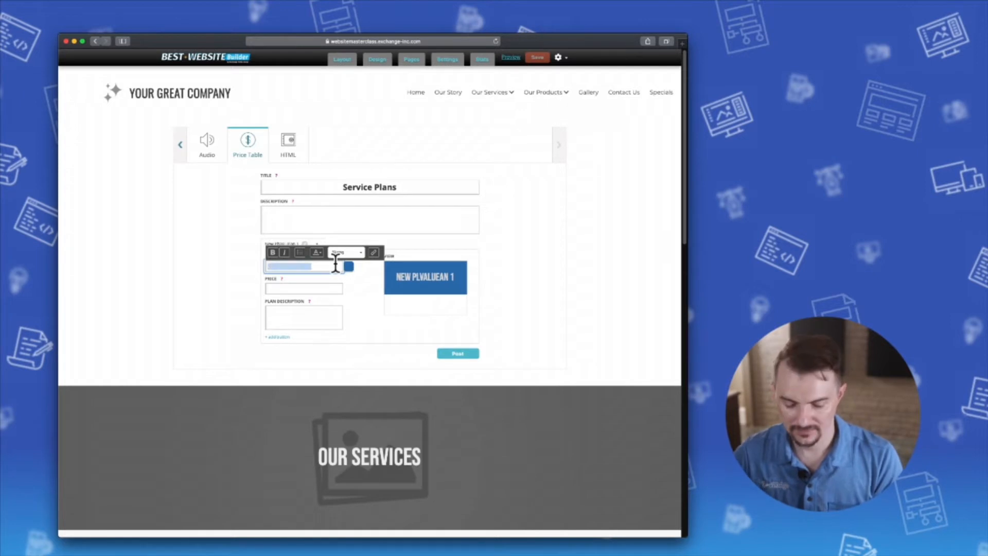
type("value")
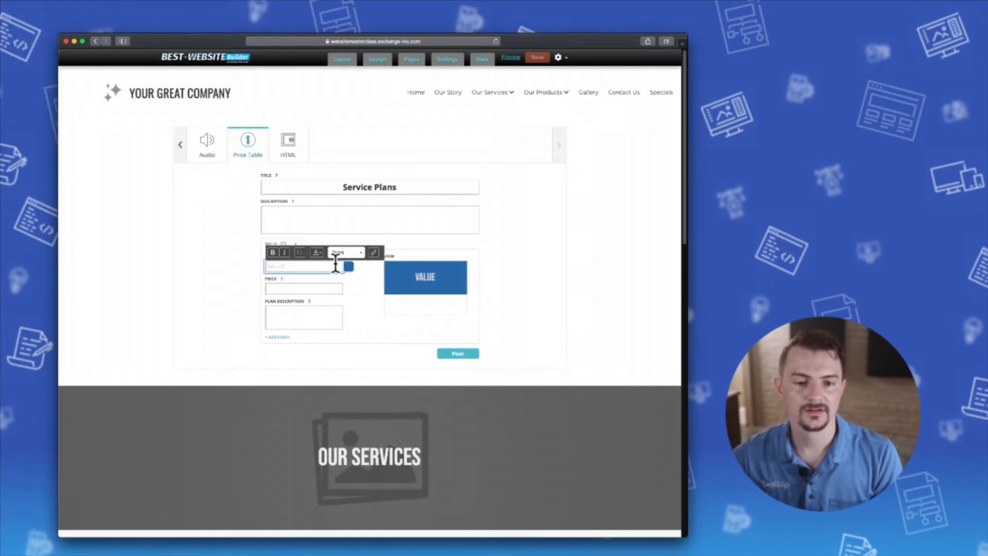
Set the price of the VALUE plan to "$55/mo"
left_click(314, 289)
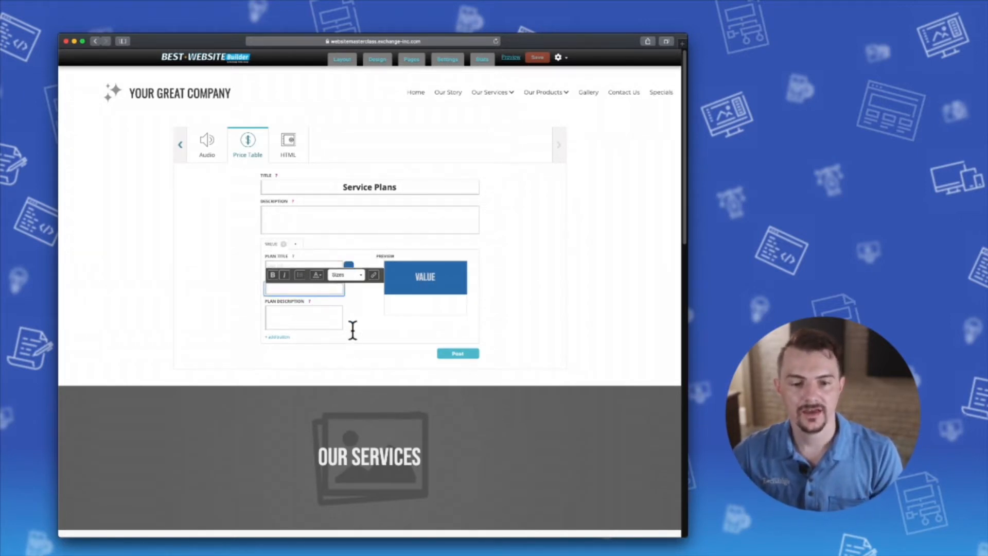
left_click(292, 288)
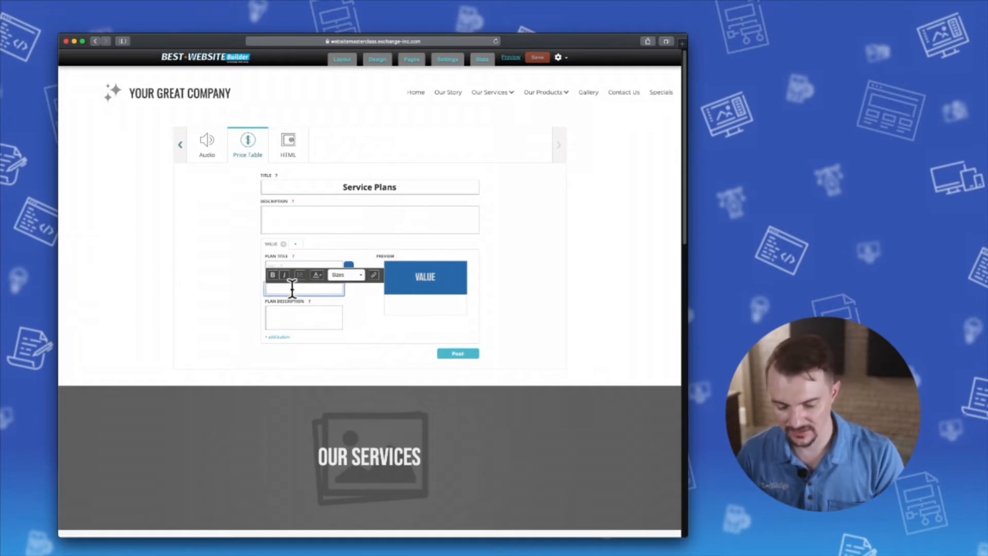
type("$55")
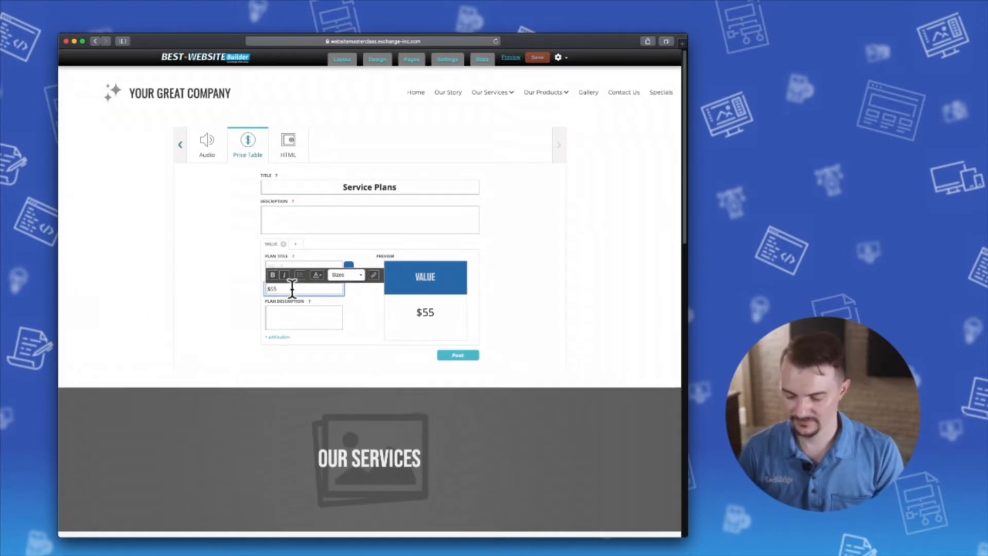
type("/mo")
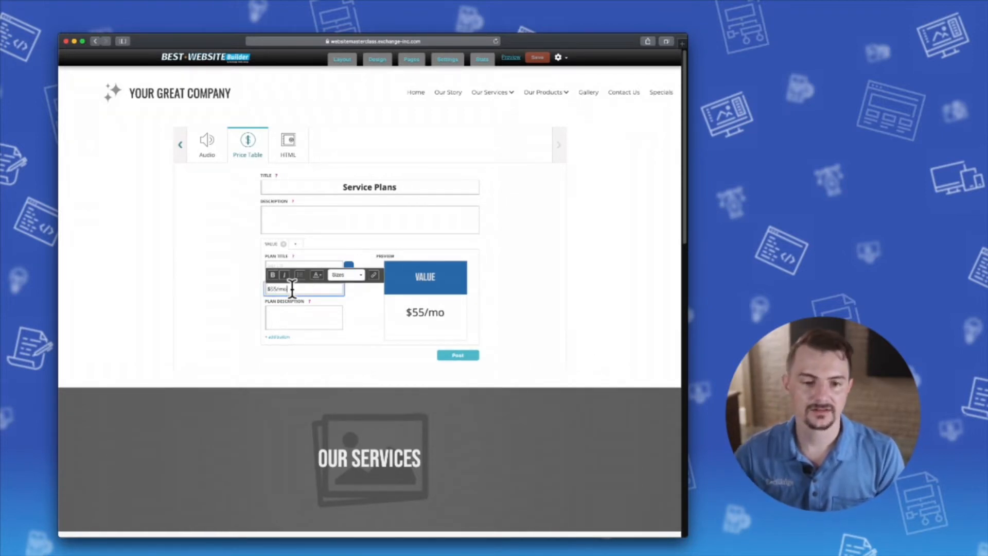
Fill in the VALUE plan's description with Feature A, Feature B and Feature C on separate lines
left_click(301, 312)
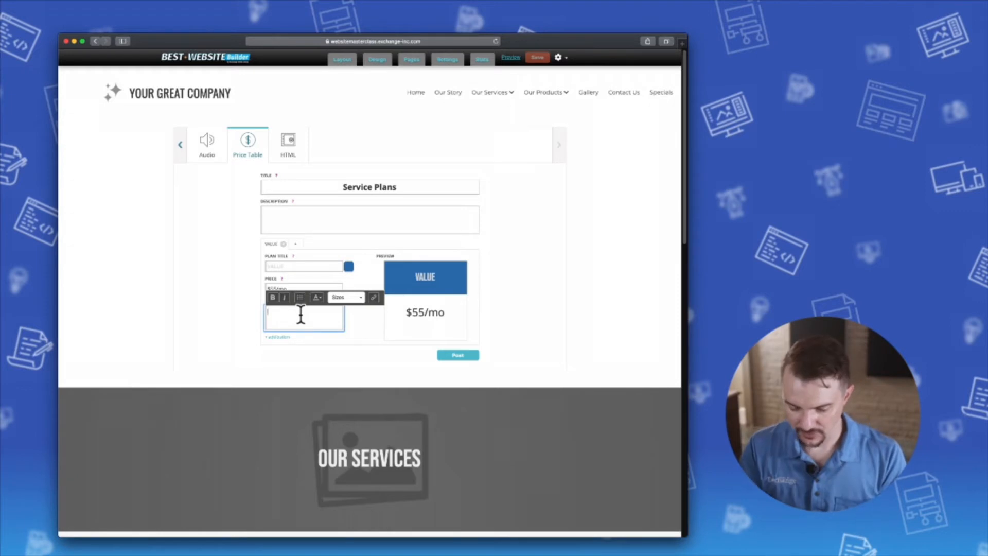
type("Feature A")
key("Return")
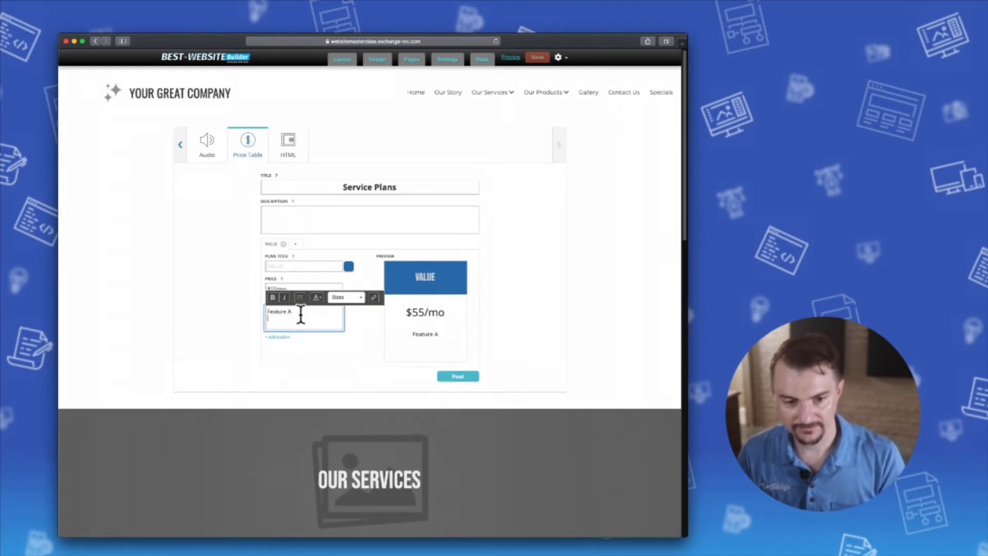
type("Featur")
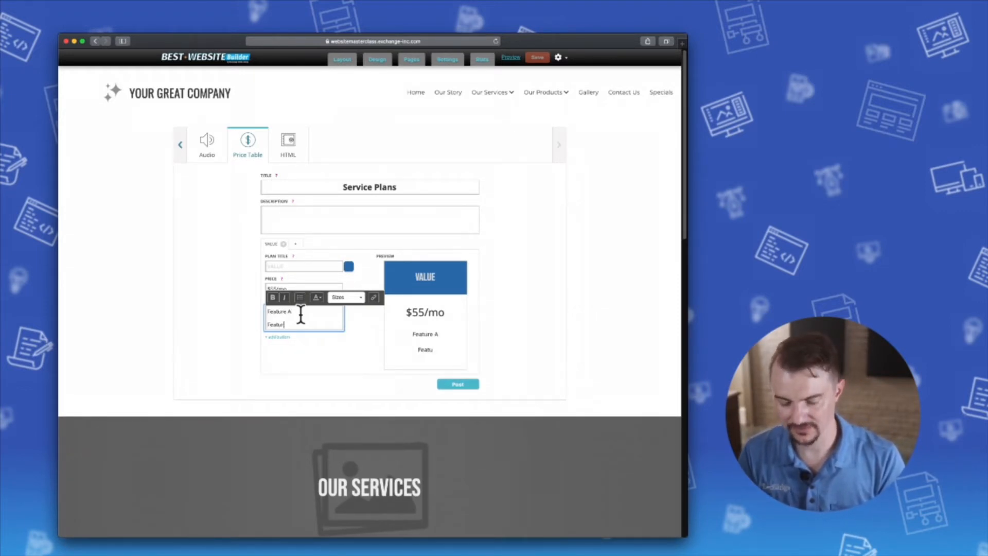
type("e B")
key("Return")
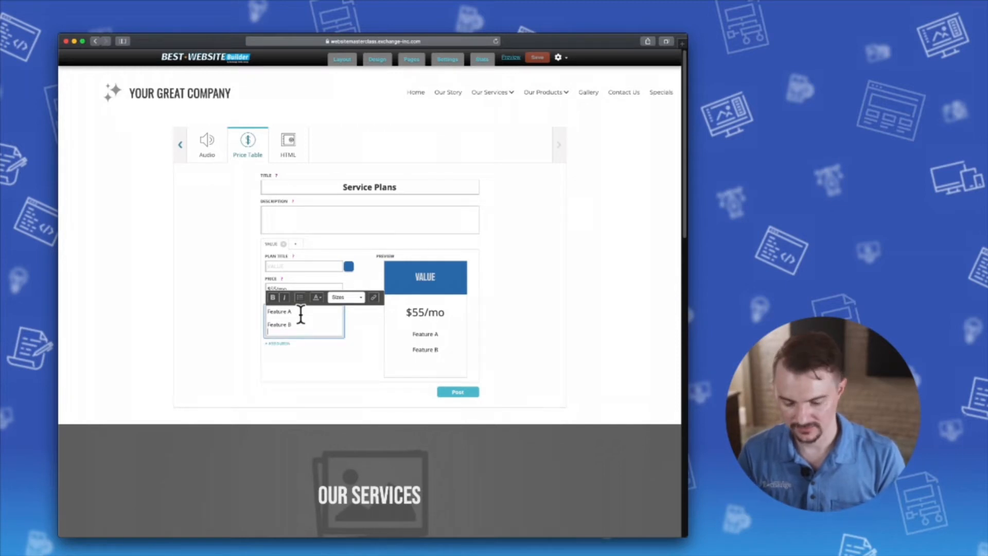
key("Return")
type("Feature C")
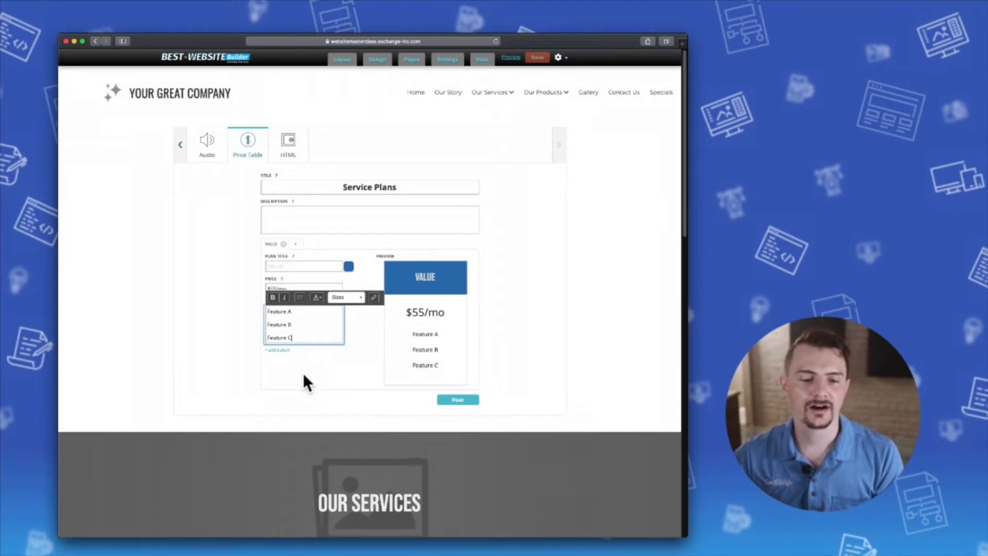
Add a button to the VALUE plan with the text "SUBSCRIBE NOW"
left_click(279, 350)
left_click(302, 360)
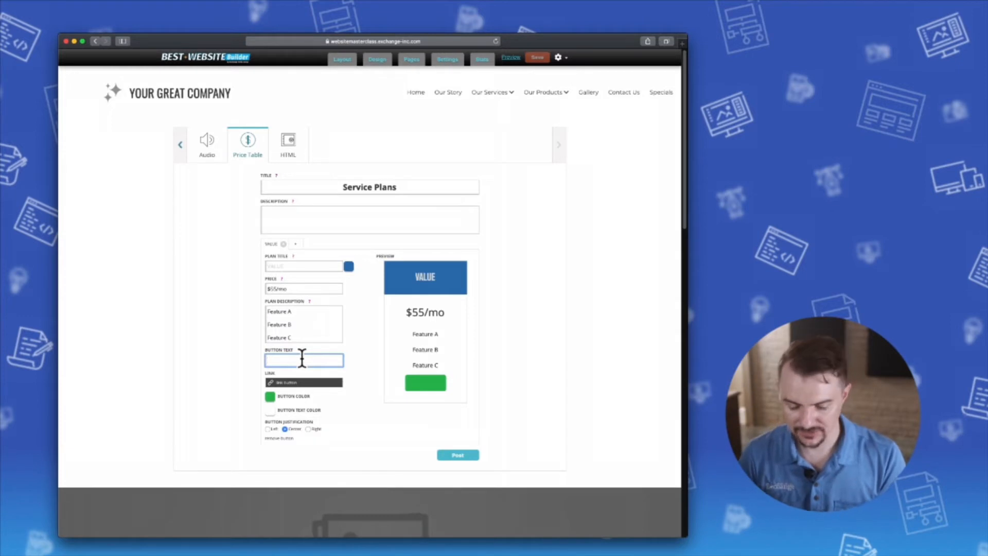
type("Sub")
key("BackSpace")
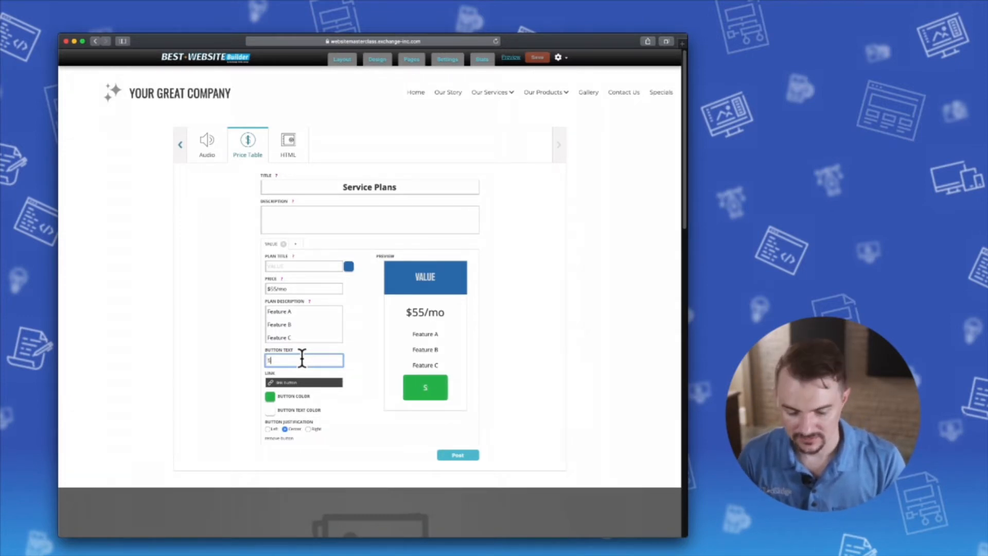
type("UB")
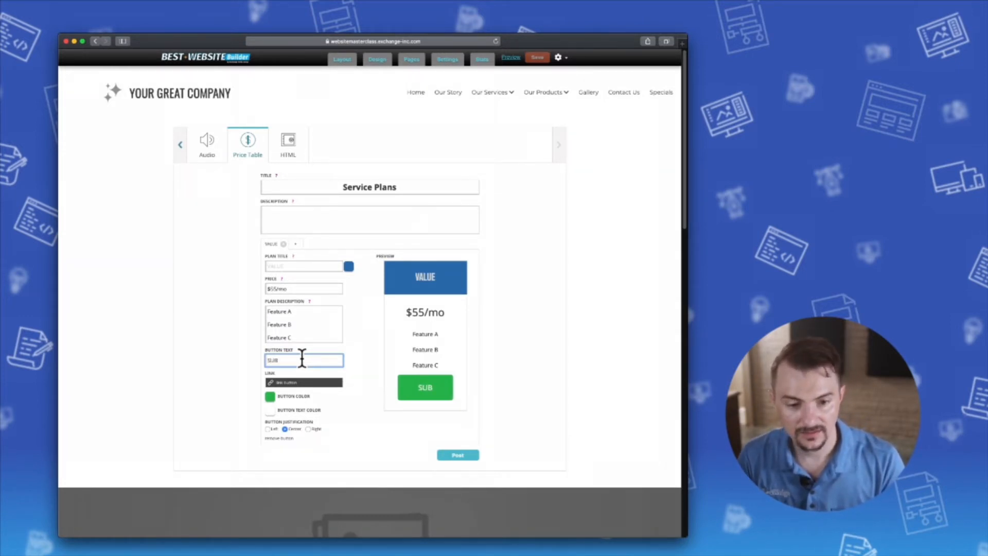
type("SCRIBE")
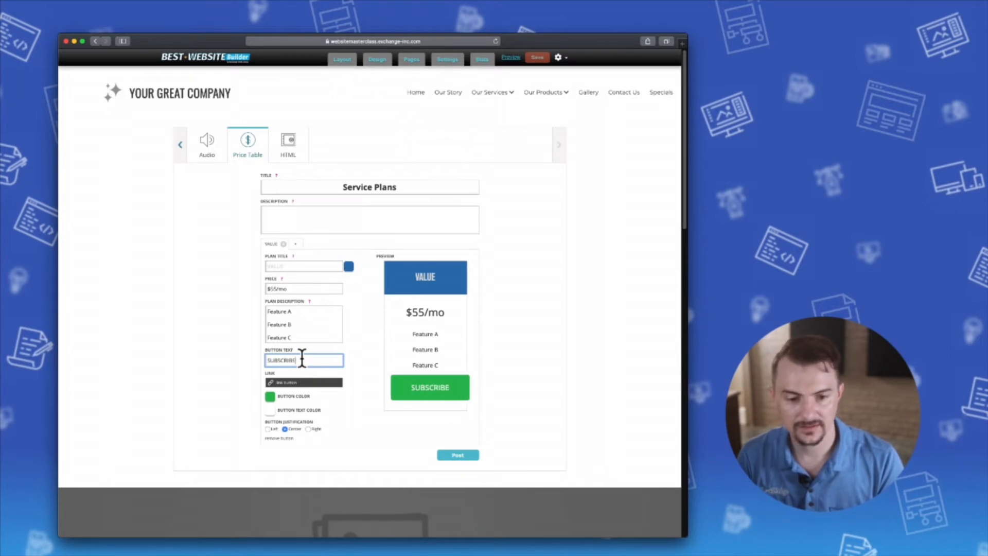
type(" NOW")
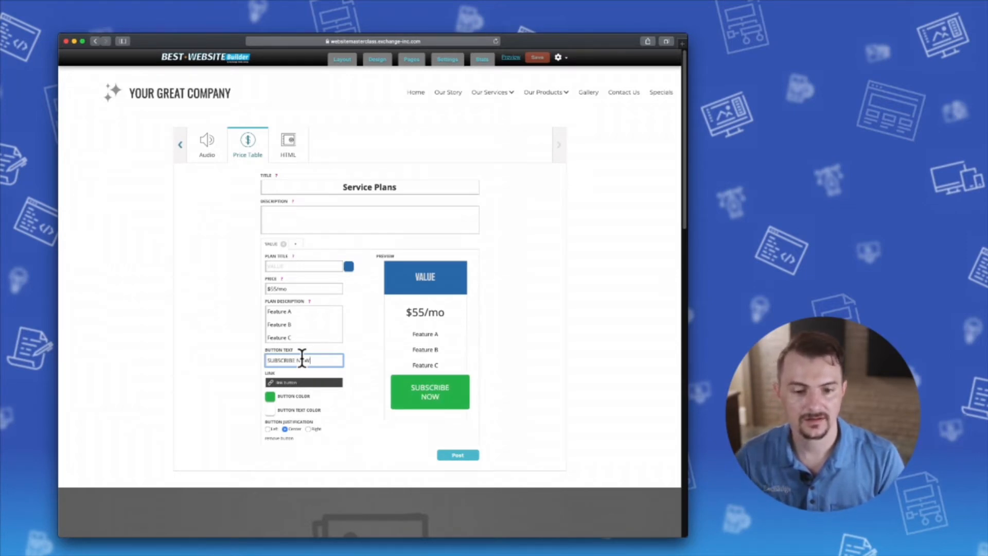
Link the SUBSCRIBE NOW button to the Our Services page, using the link type Page on My Site
left_click(287, 384)
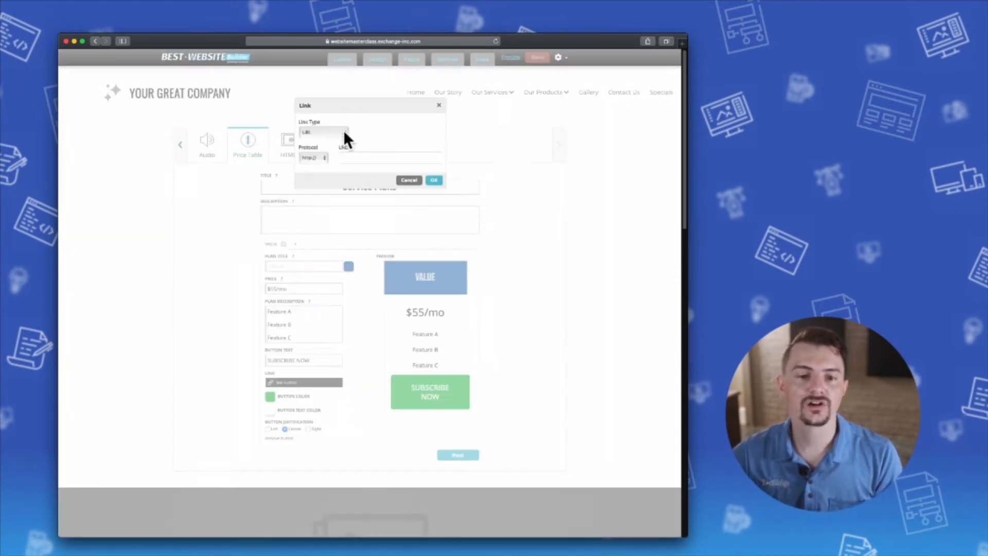
left_click(343, 132)
left_click(335, 139)
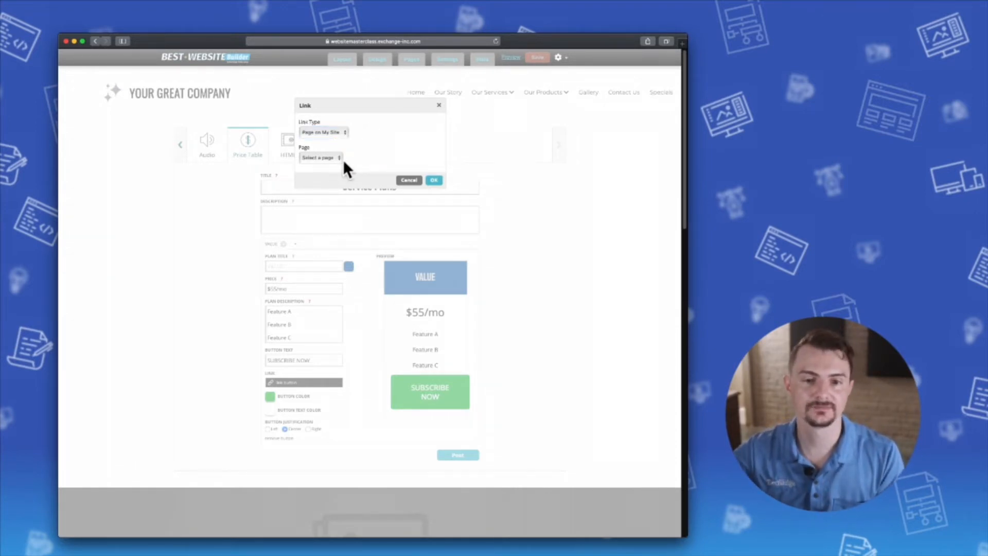
left_click(335, 158)
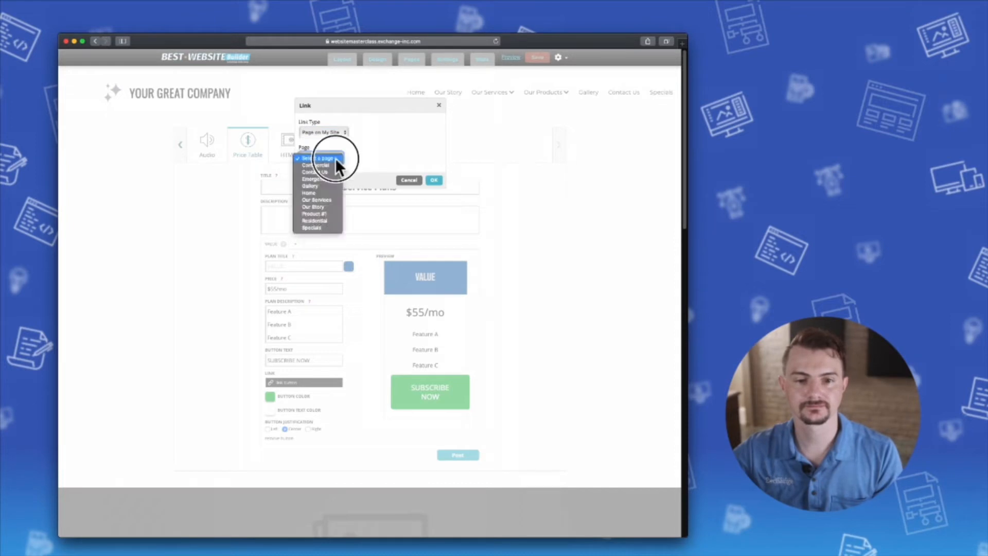
left_click(318, 201)
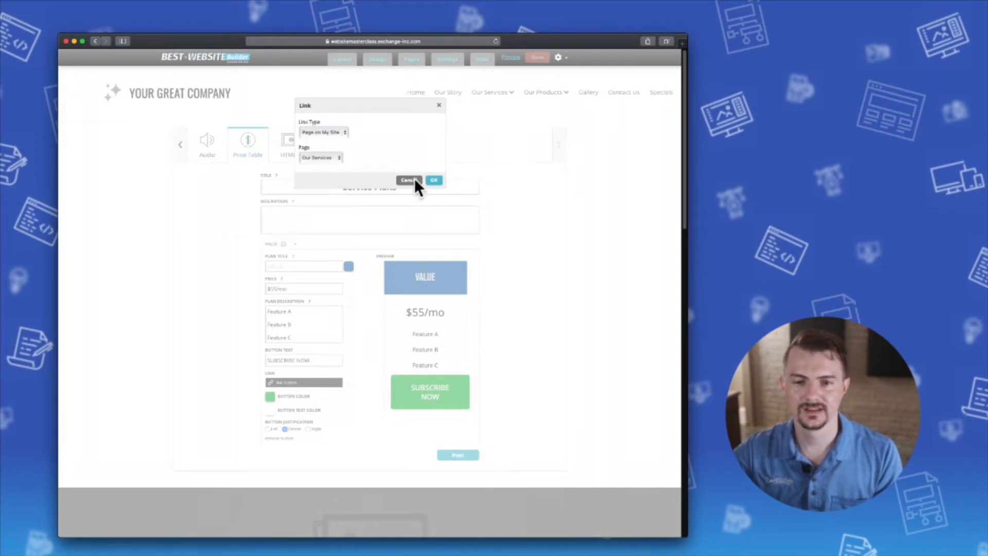
left_click(433, 180)
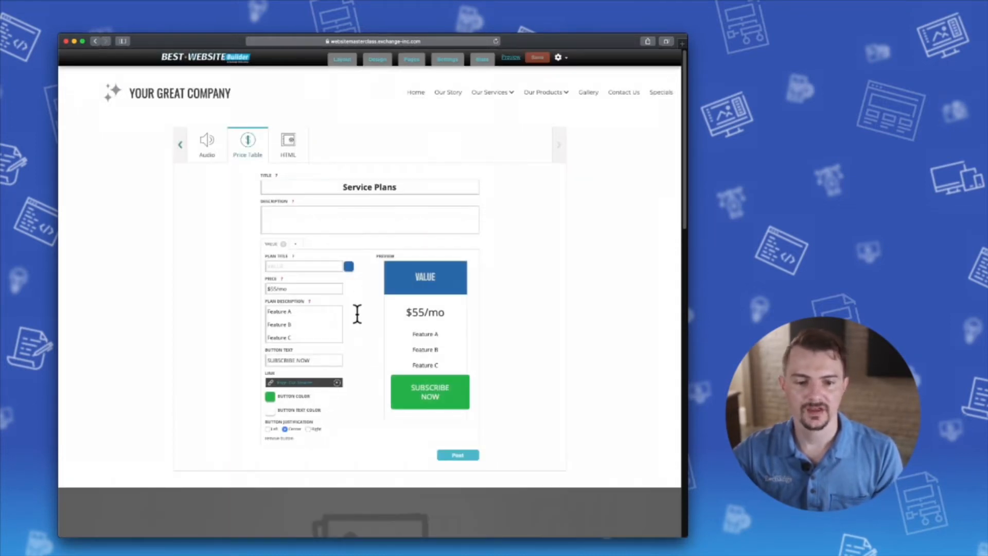
Copy the blue hex code of the plan title's background and apply it as the button color
left_click(349, 266)
double_click(448, 333)
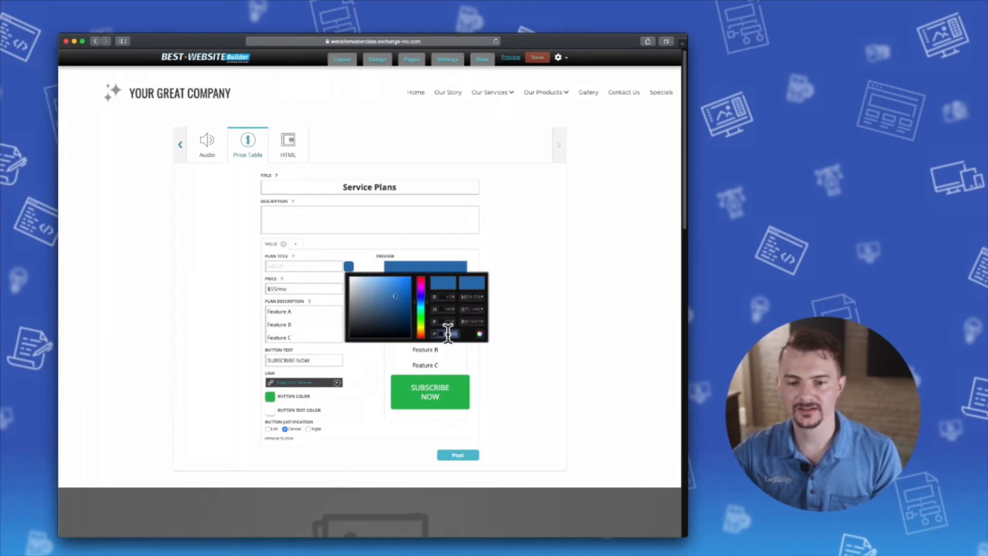
left_click(359, 255)
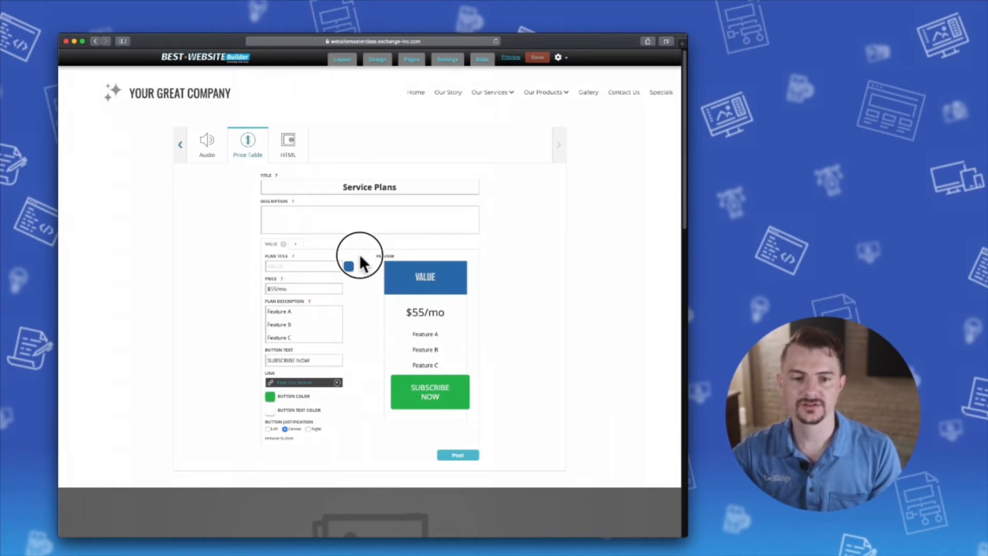
left_click(269, 397)
double_click(373, 463)
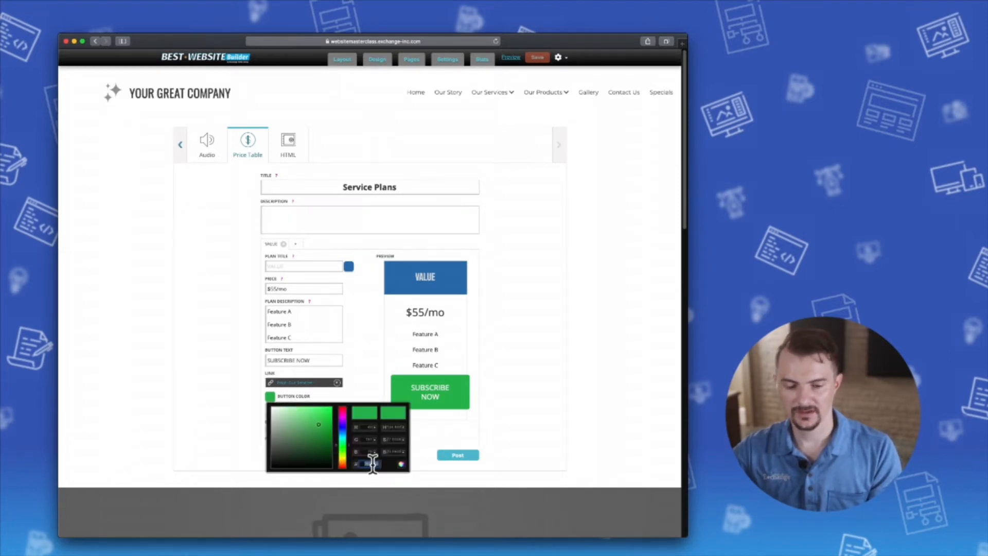
key("super+v")
left_click(369, 380)
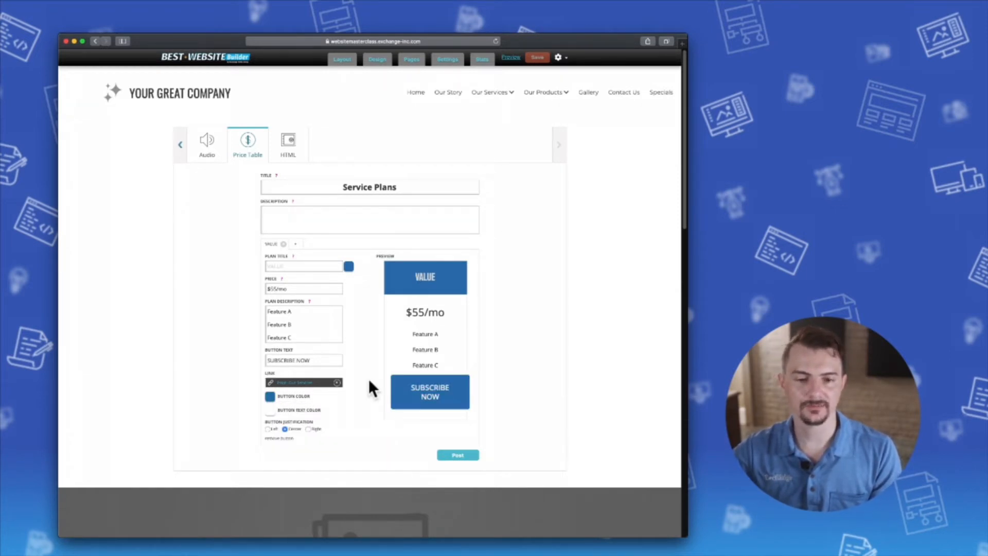
left_click(348, 266)
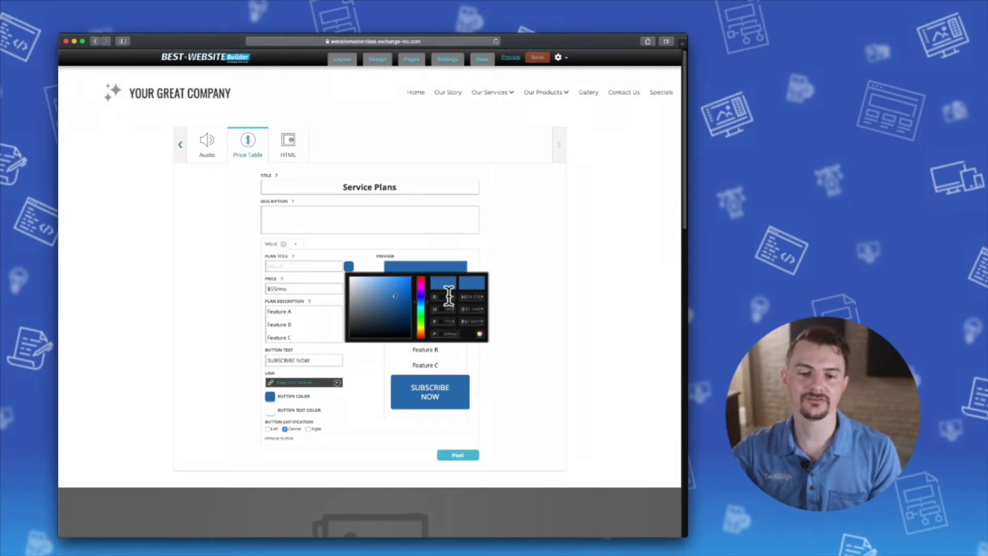
left_click(365, 262)
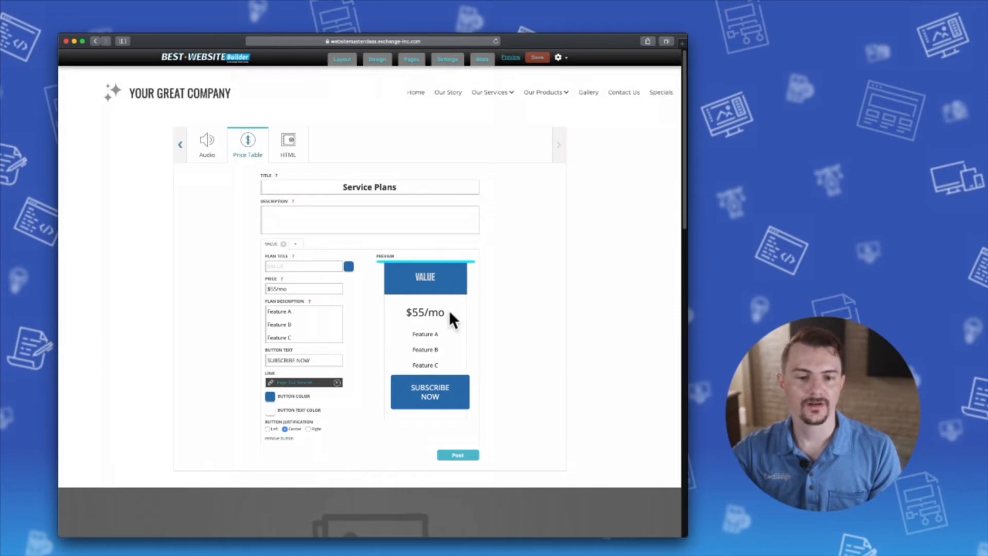
Add a second plan to the price table and title it "PERFORMANCE"
left_click(295, 244)
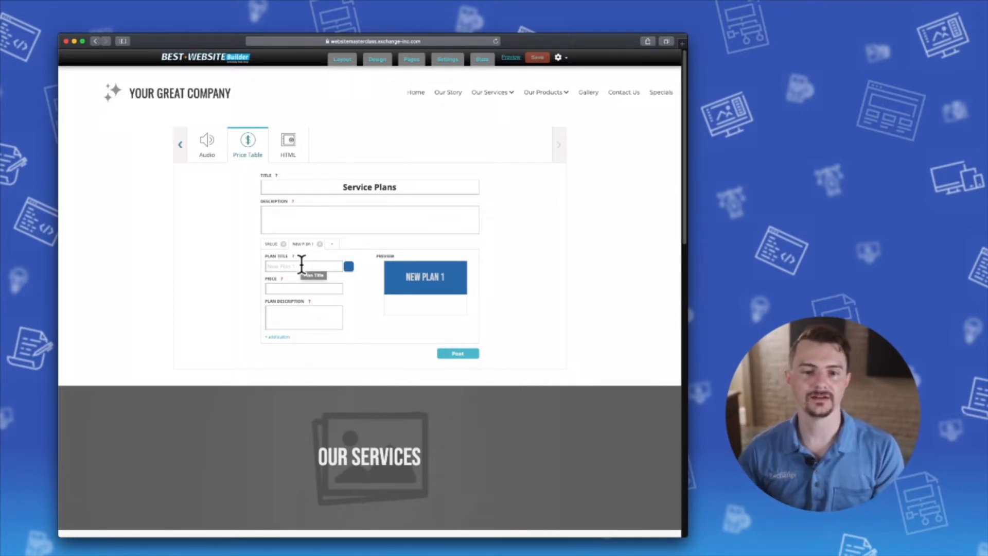
left_click(299, 266)
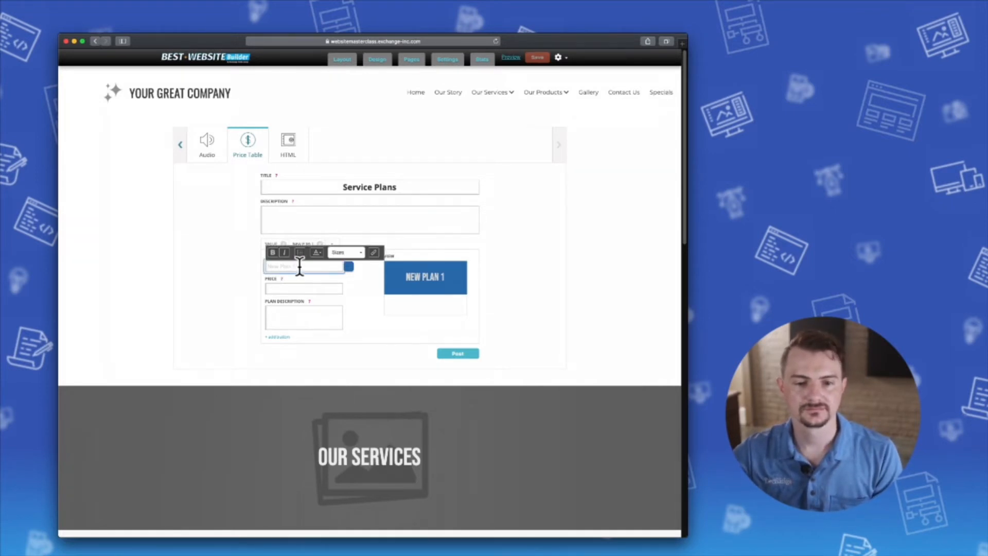
key("super+a")
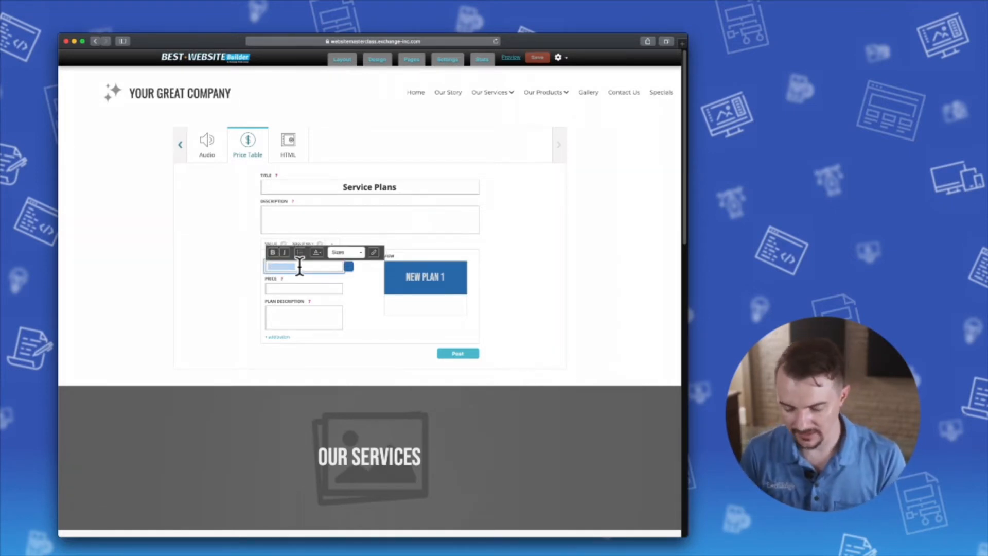
type("Perf")
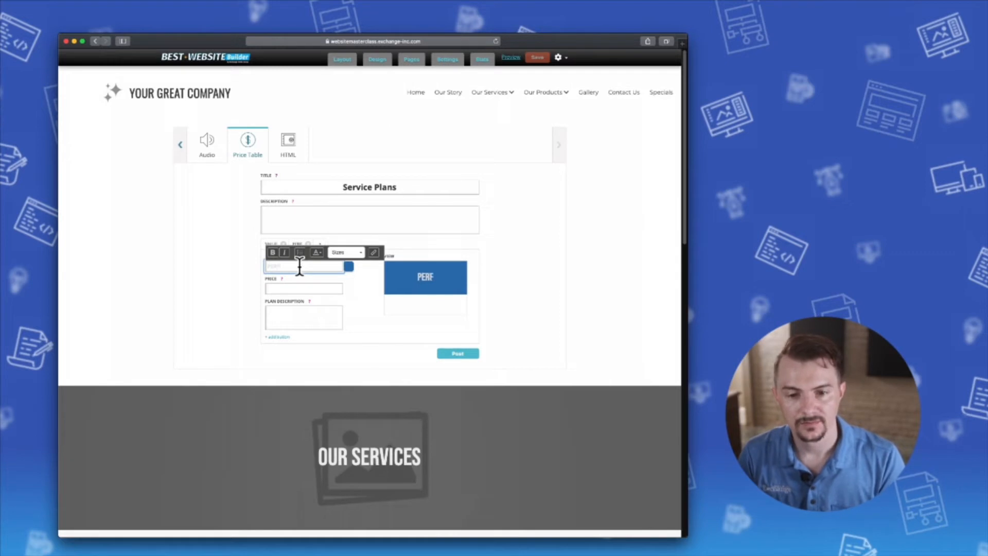
type("ormance")
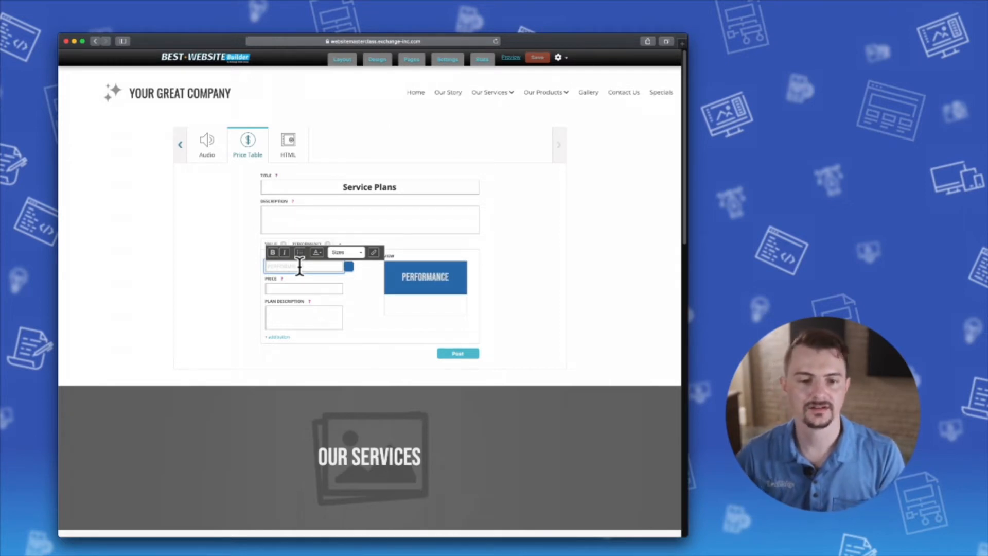
Set the PERFORMANCE plan's price to $75/mo
left_click(292, 289)
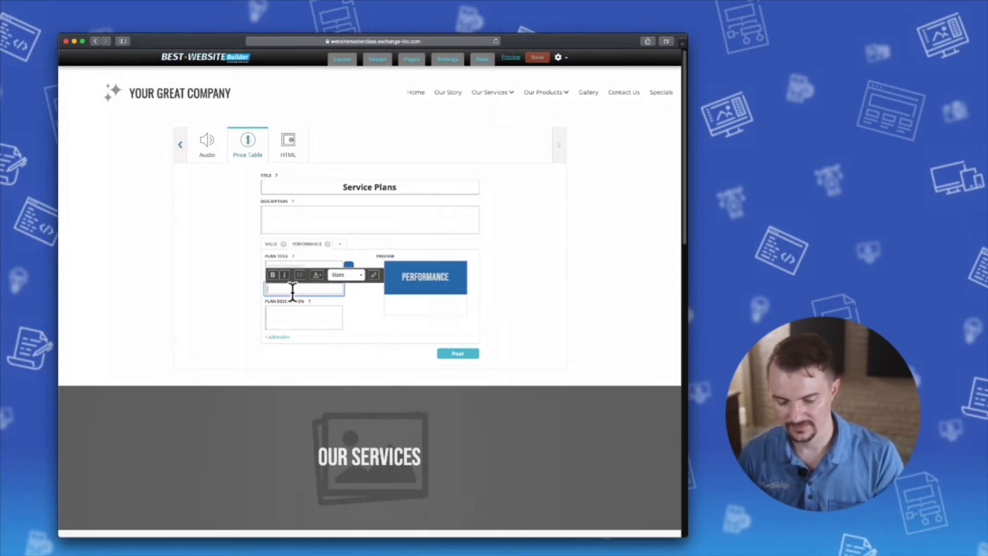
type("$75")
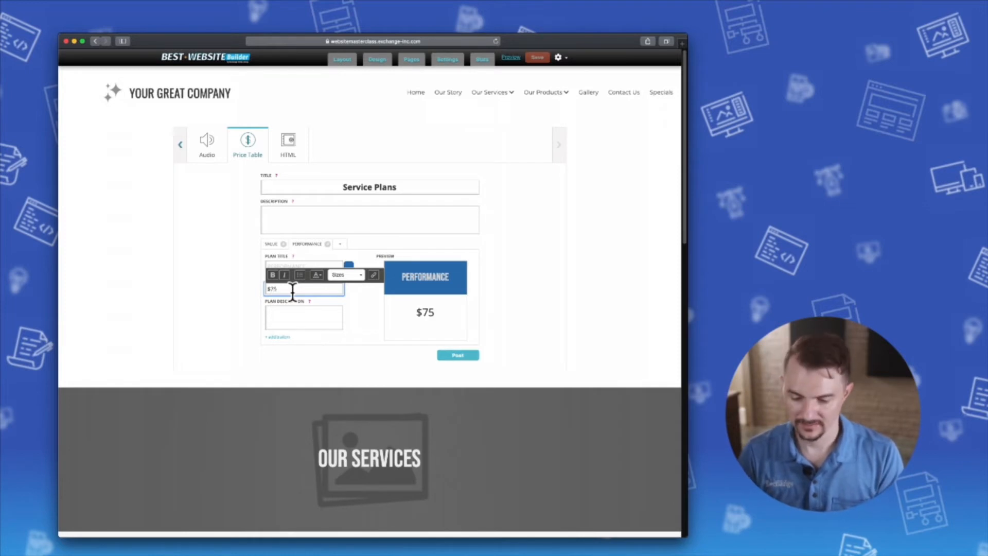
type("/mo")
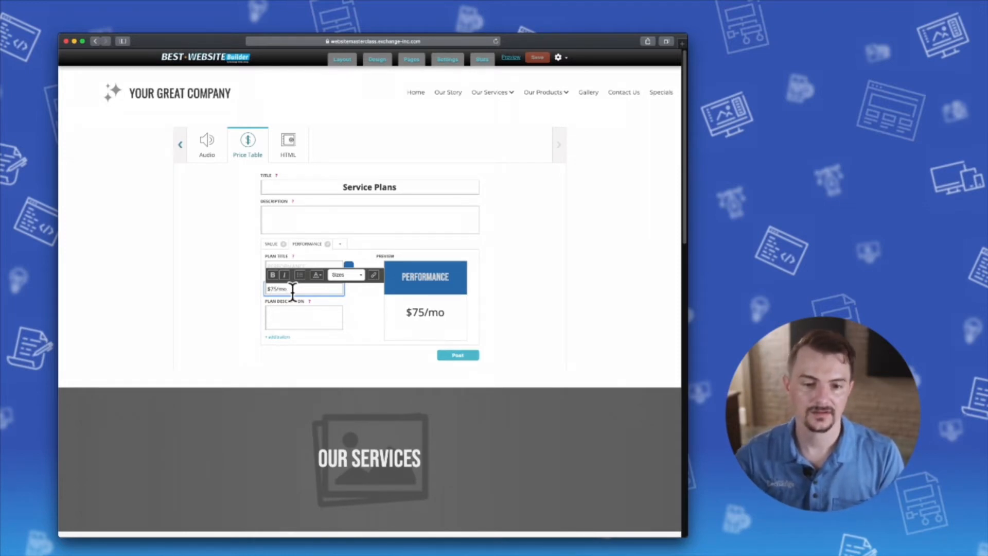
Fill in the PERFORMANCE plan's description with Feature A, Feature B, Feature C and Feature D on separate lines
left_click(296, 312)
type("Feat")
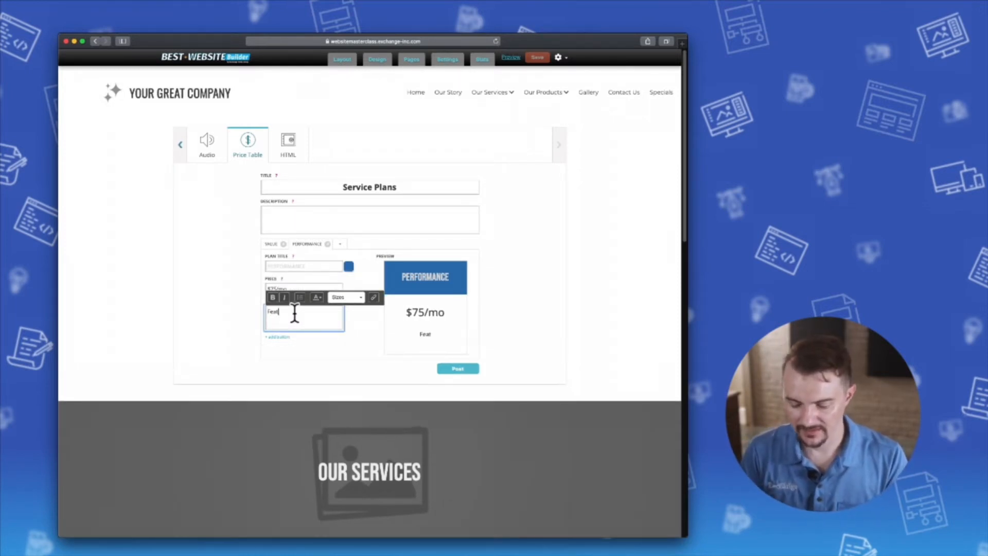
type("ure A")
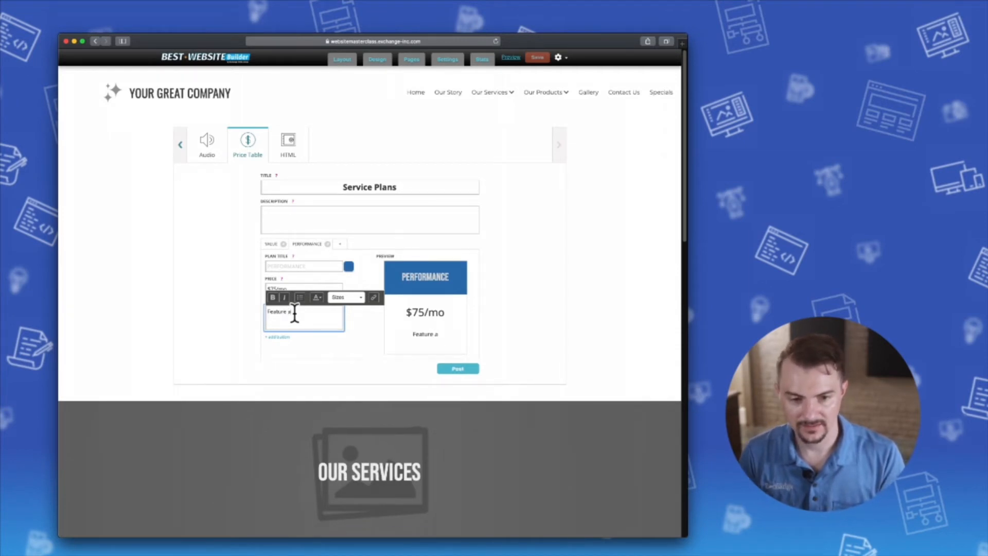
key("Return")
type("Feature B")
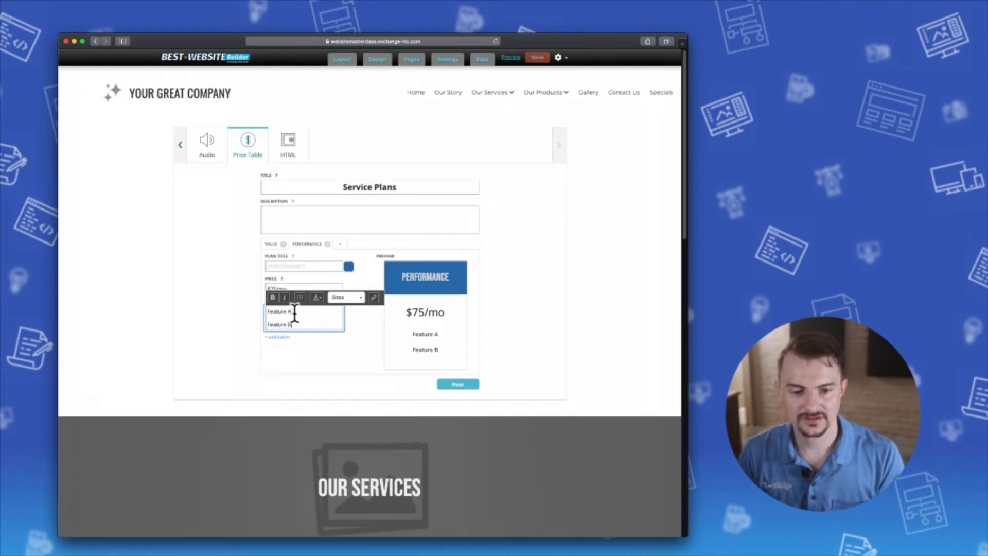
key("Return")
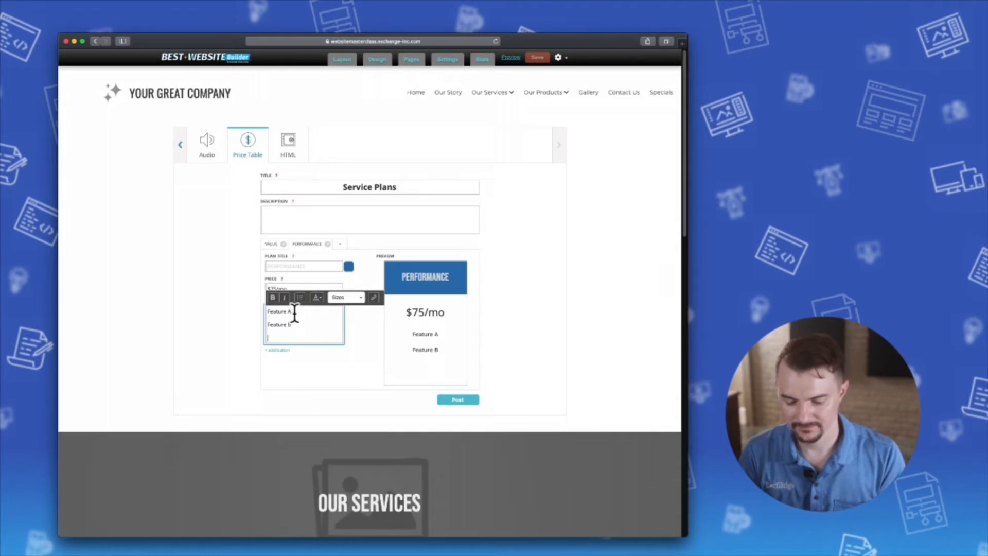
type("Feature C")
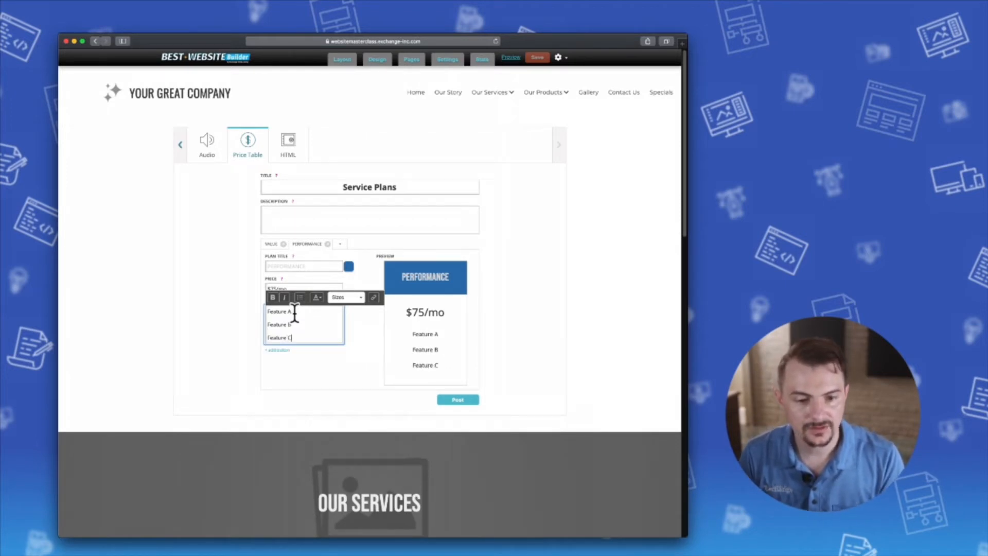
key("Return")
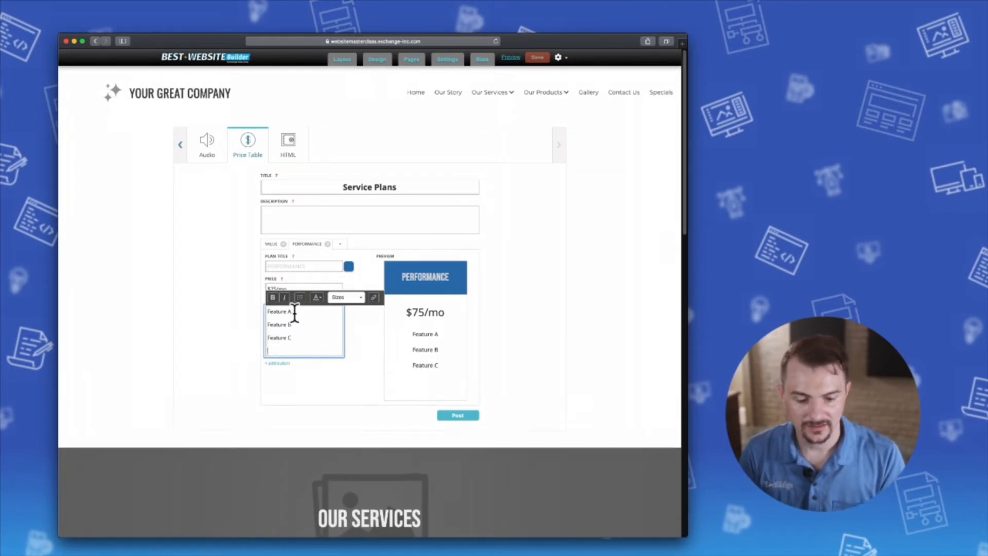
type("Feature ")
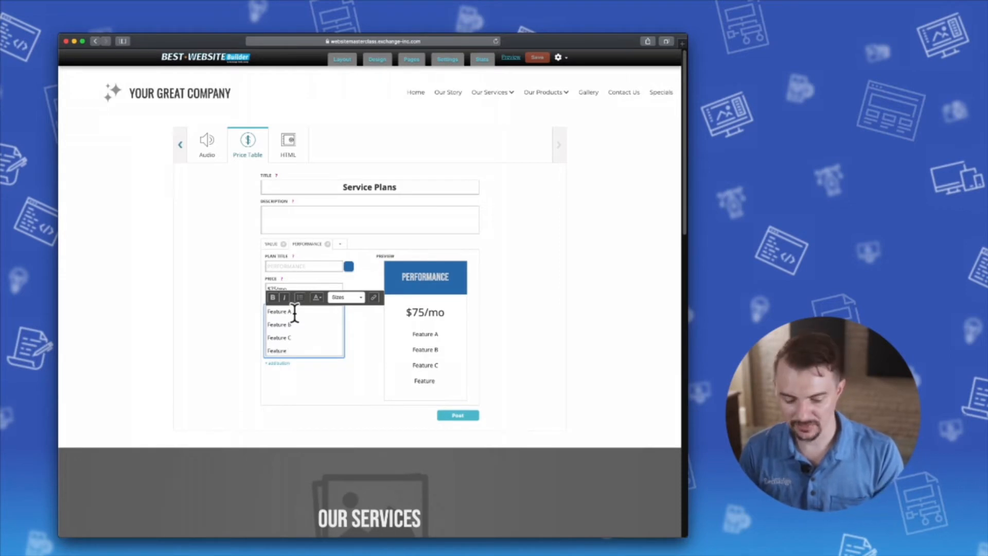
type("D")
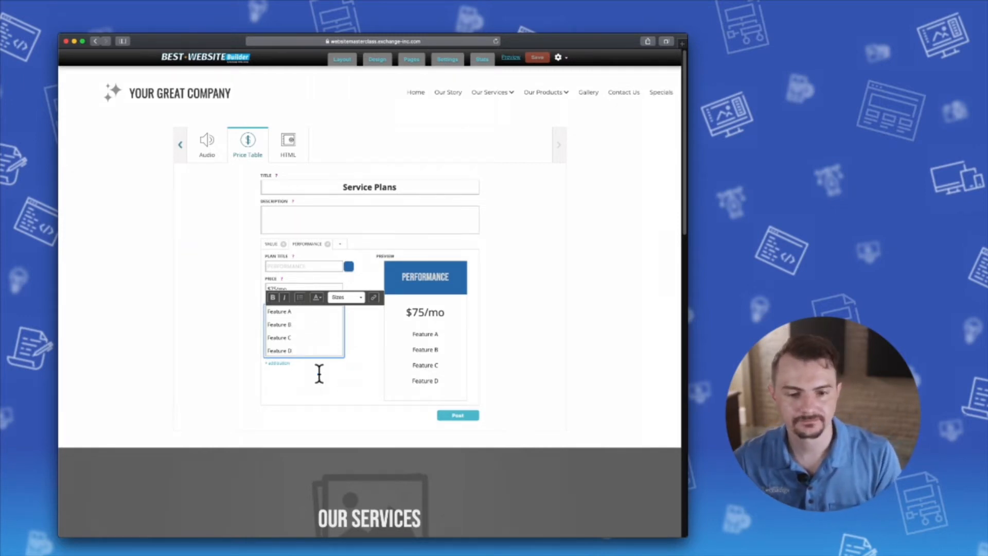
Add a button to the PERFORMANCE plan with the text "SUBSCRIBE NOW"
left_click(282, 364)
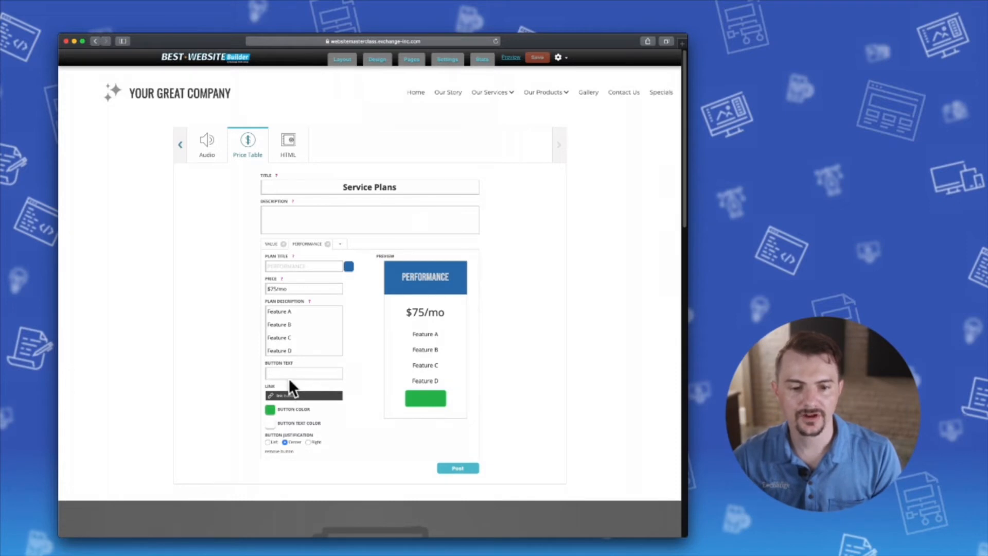
left_click(286, 375)
type("SUBSCRIBE NOW")
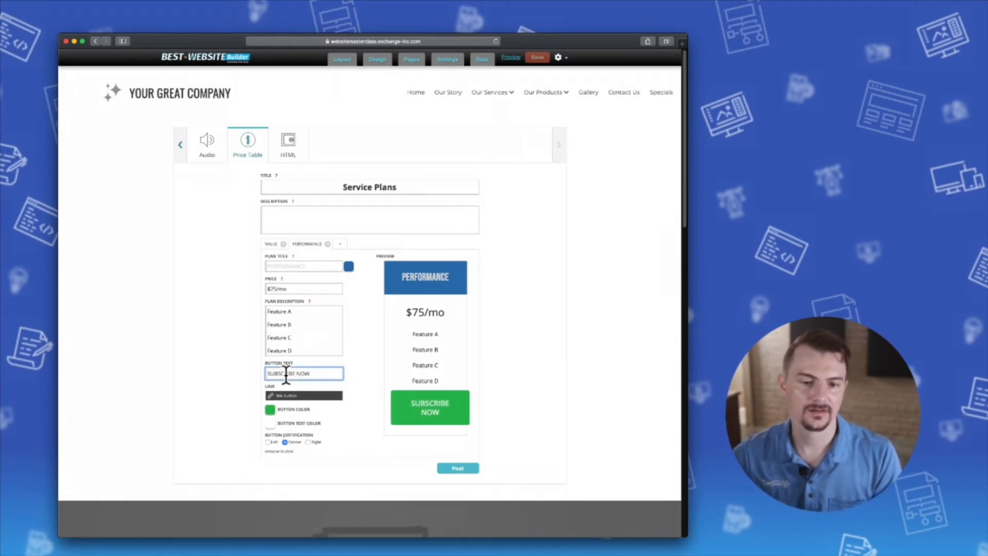
Apply the blue hex code of the PERFORMANCE plan's title background as its button color
left_click(349, 266)
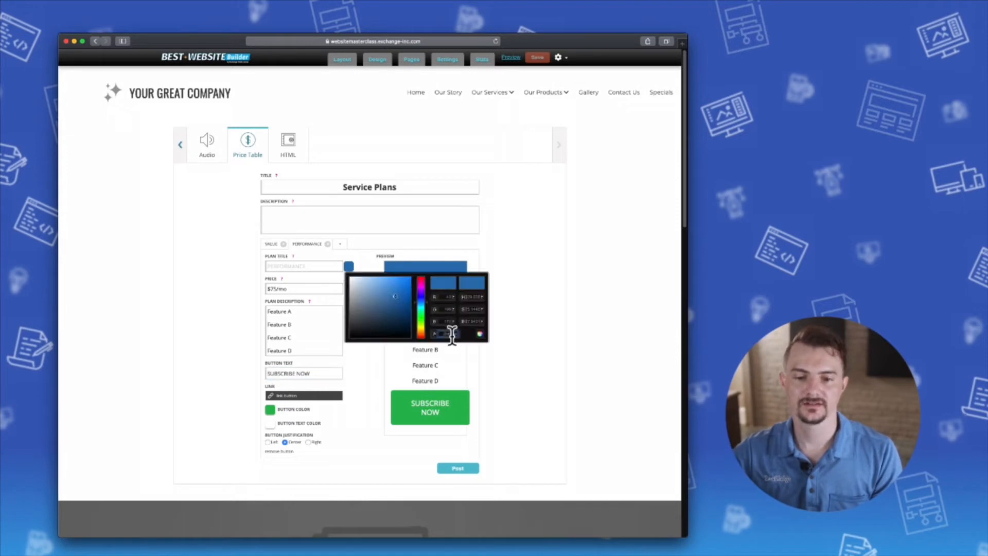
left_click(349, 404)
left_click(278, 410)
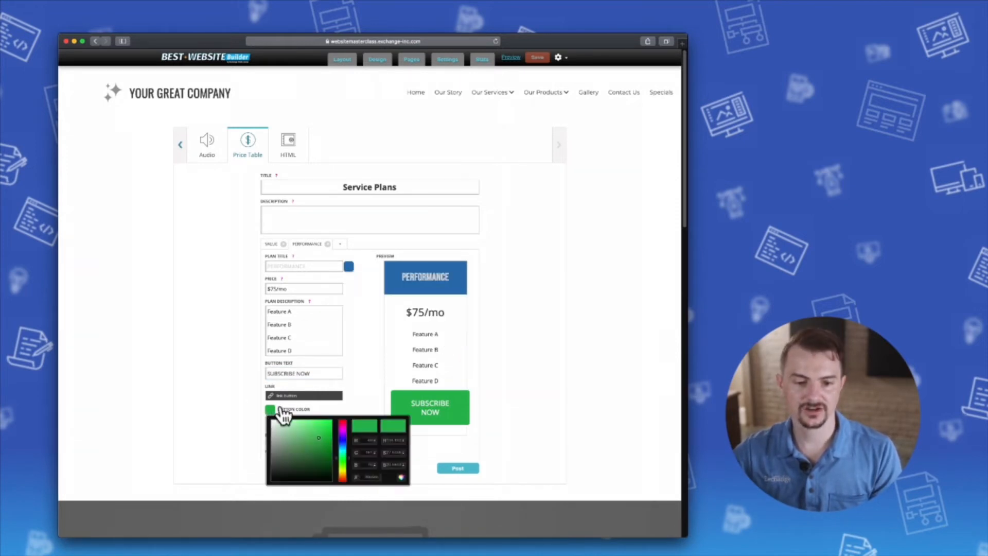
double_click(375, 478)
key("super+v")
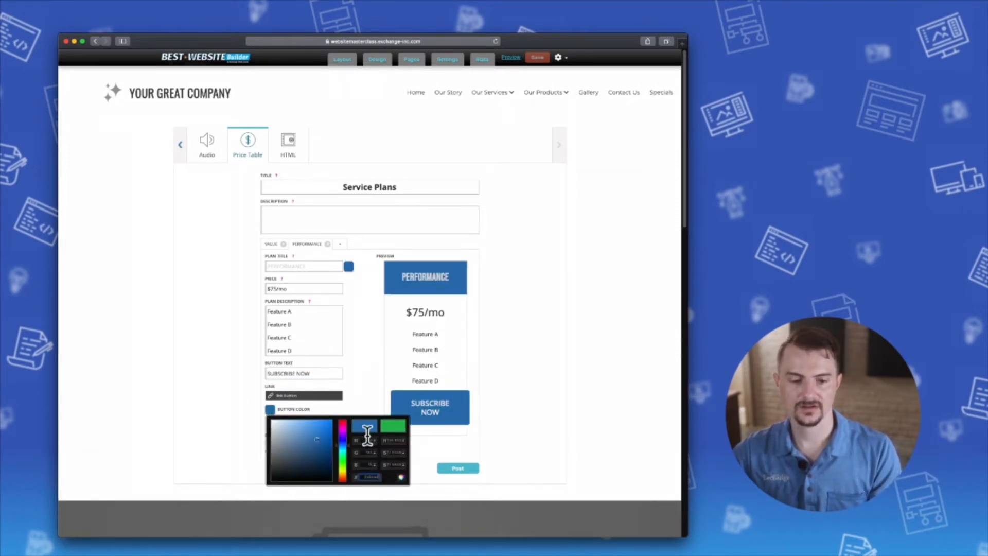
left_click(307, 405)
Link the PERFORMANCE plan's button to the Our Services page, using the link type Page on My Site
left_click(288, 396)
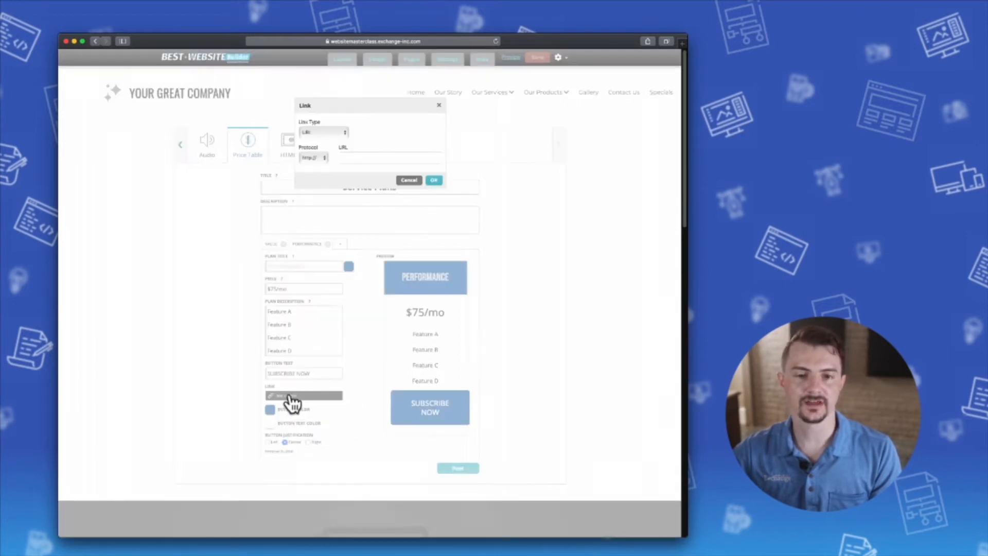
left_click(343, 134)
left_click(337, 140)
left_click(324, 158)
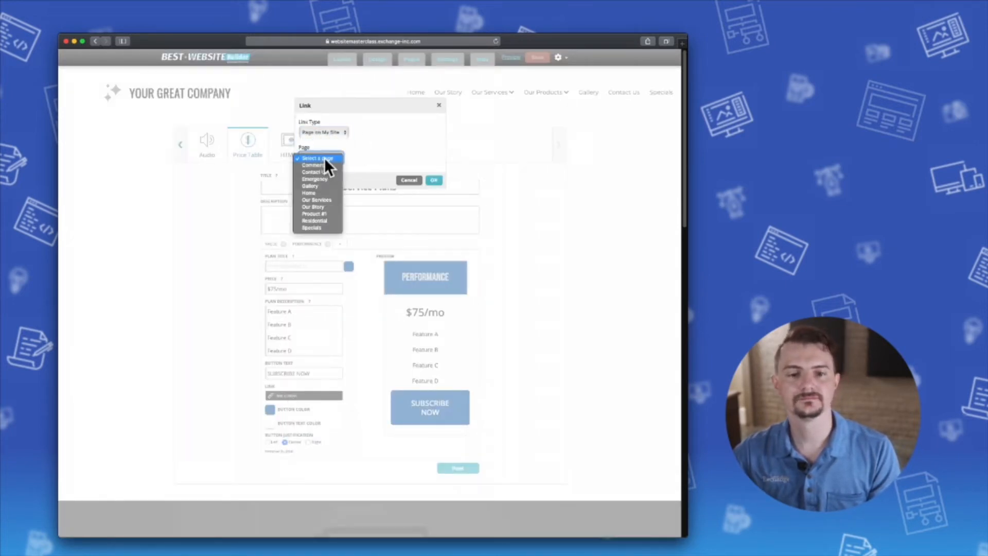
left_click(321, 201)
left_click(433, 179)
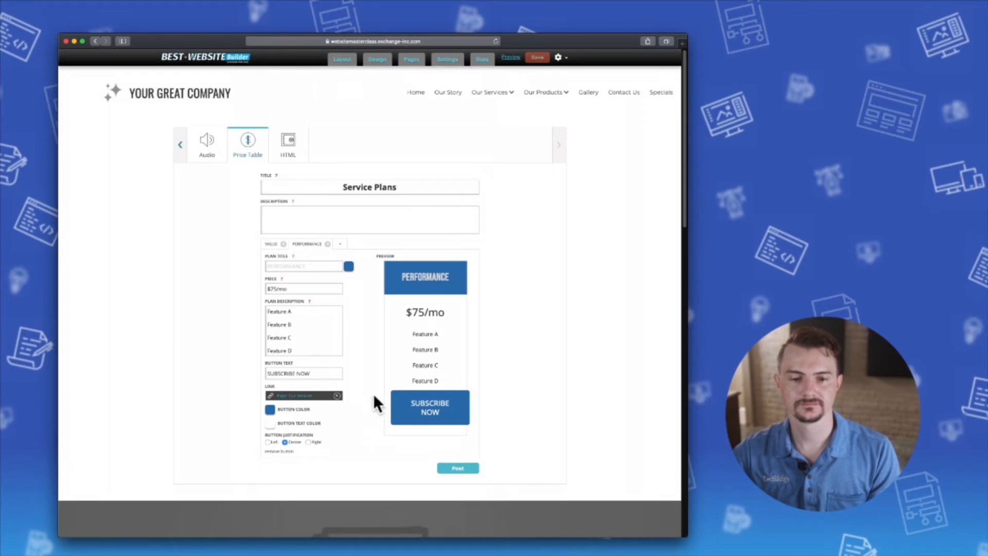
Add a third plan to the price table
left_click(339, 245)
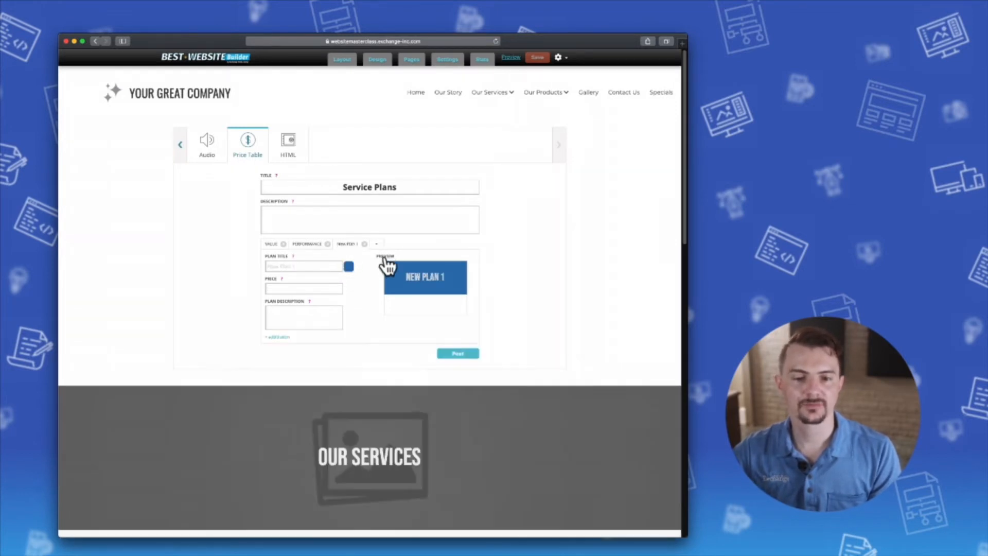
Add a fourth plan and delete it again, and swap the PERFORMANCE plan with the third plan and back
left_click(376, 244)
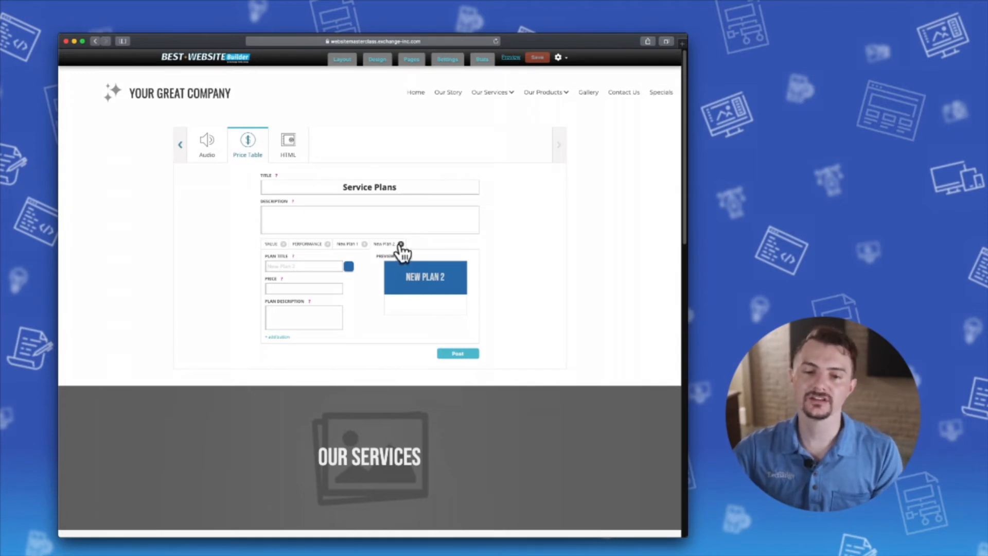
left_click(401, 244)
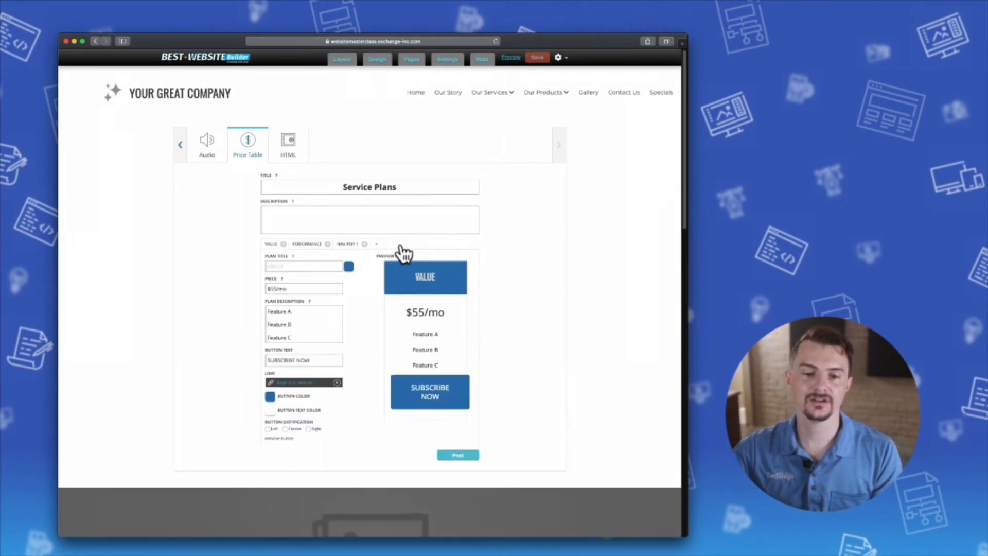
left_click_drag(346, 248, 366, 265)
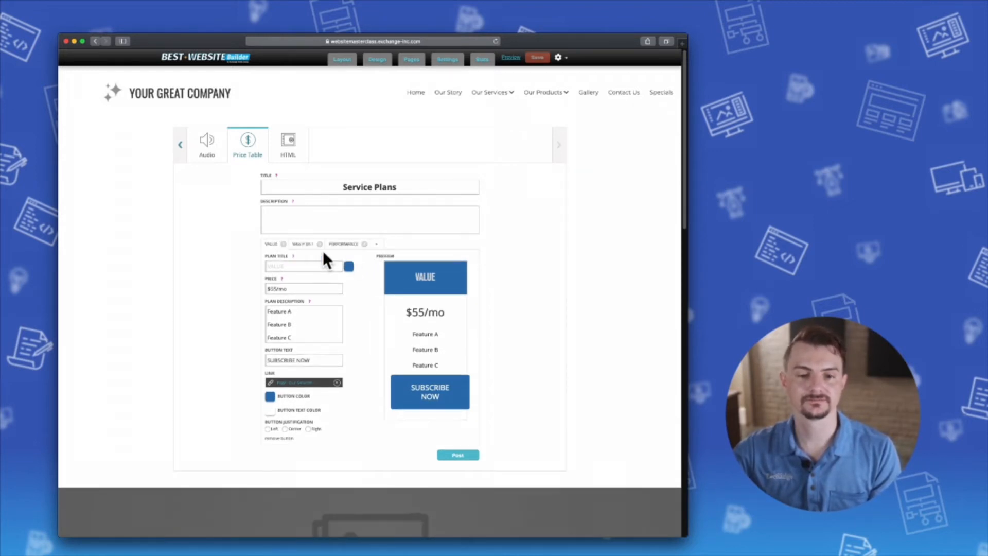
left_click_drag(304, 252, 356, 264)
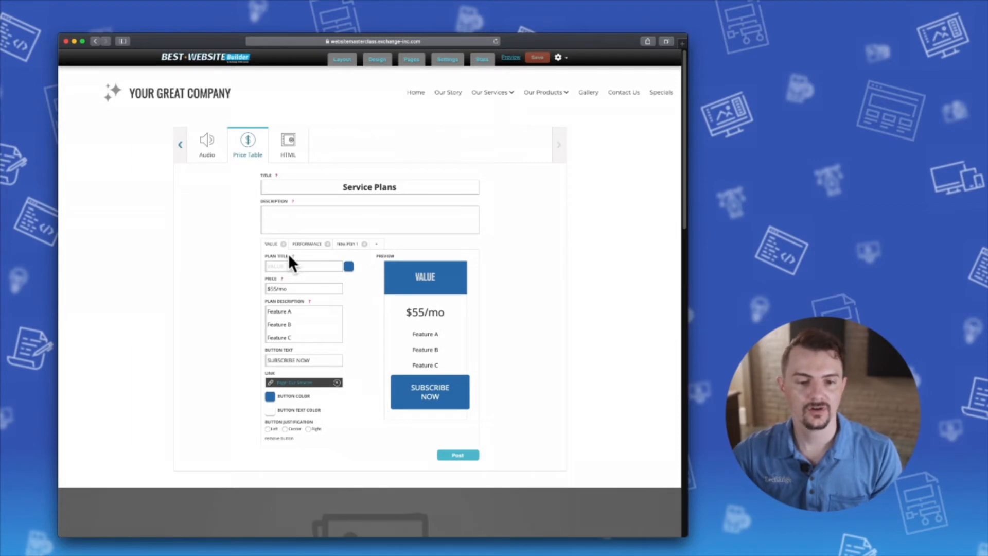
Open the empty third plan and replace its placeholder title with "PREMIUM"
left_click(360, 247)
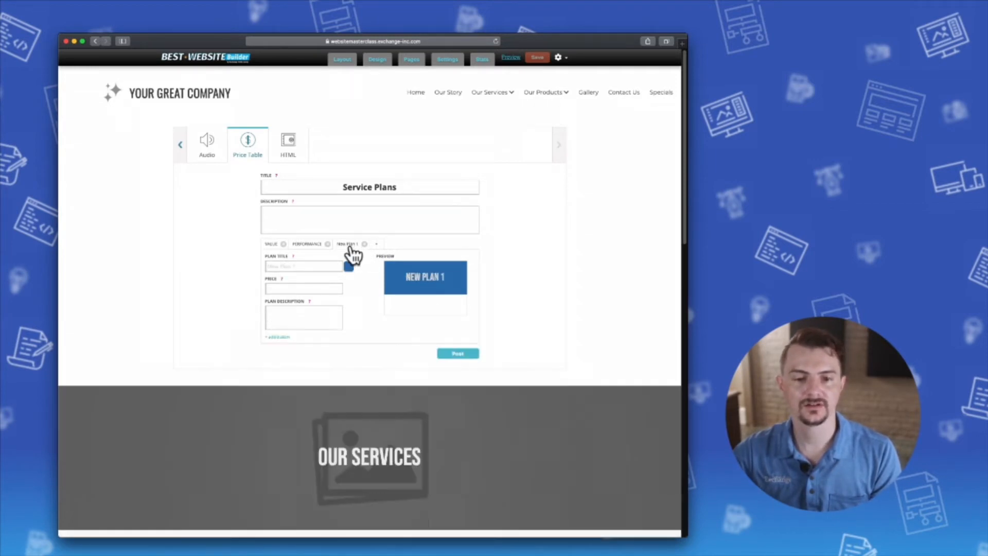
left_click(304, 265)
triple_click(303, 265)
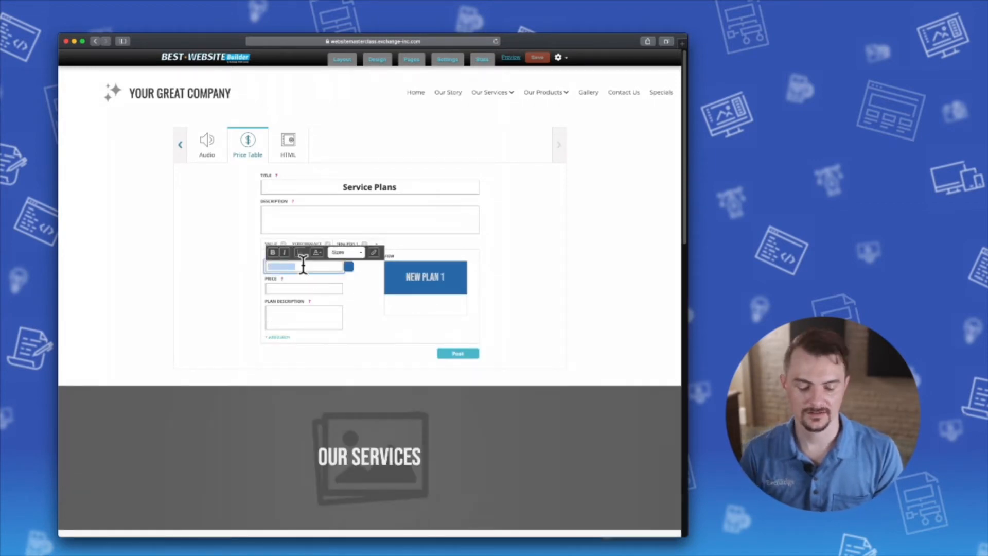
type("Pre")
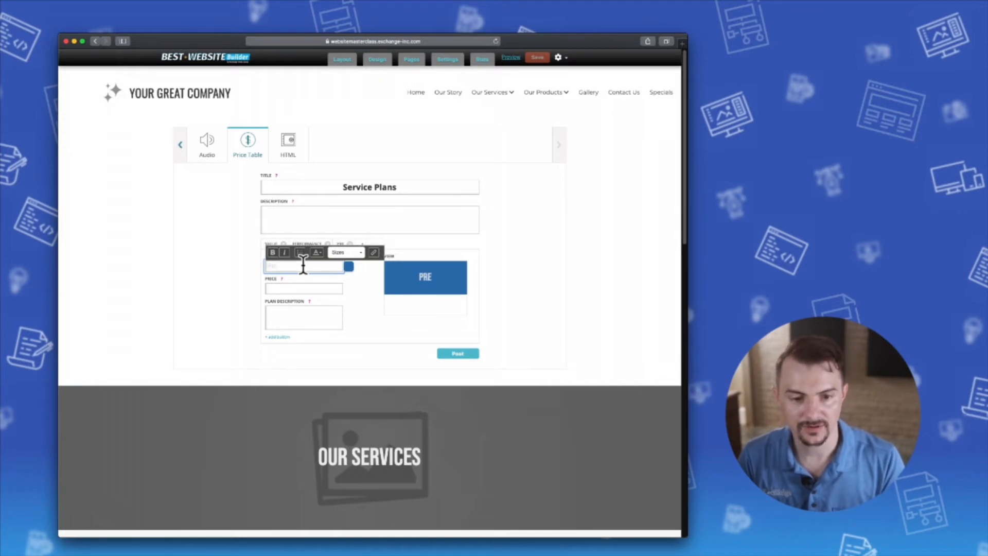
type("mium")
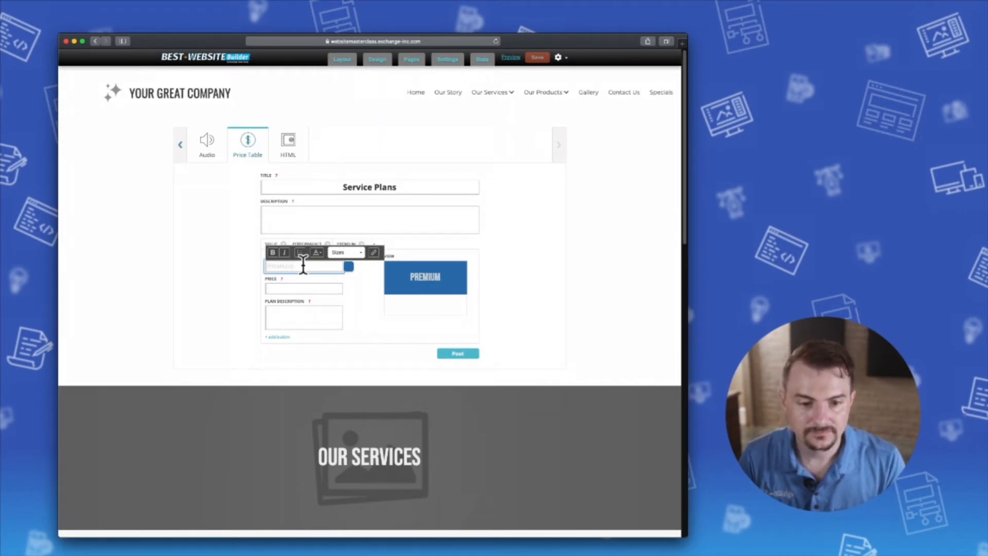
Set the PREMIUM plan's price to "$95/mo"
left_click(303, 288)
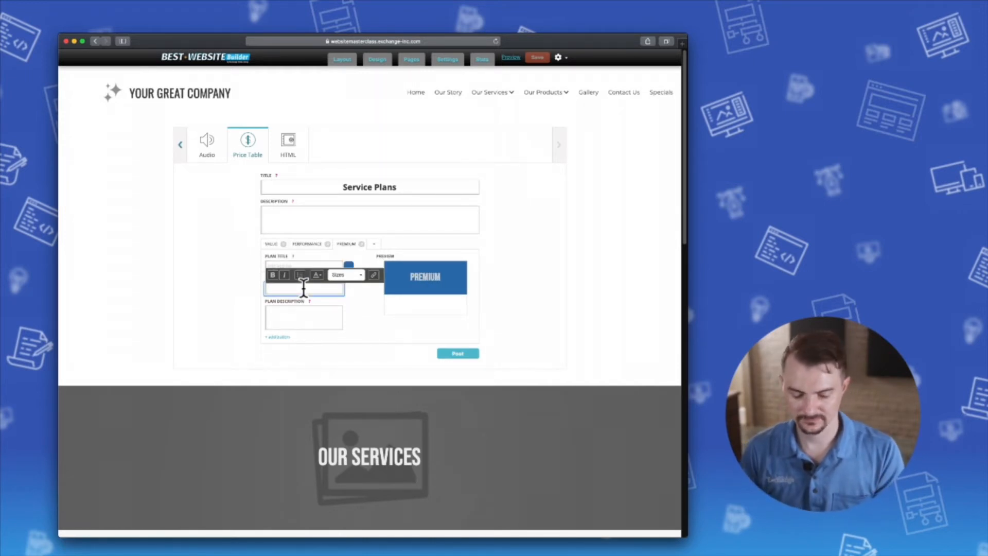
type("$")
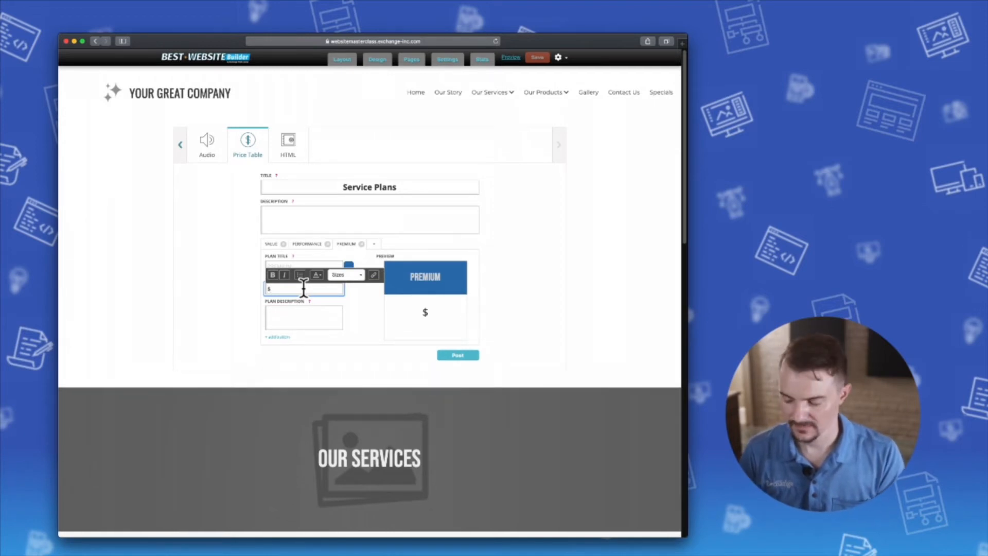
type("95")
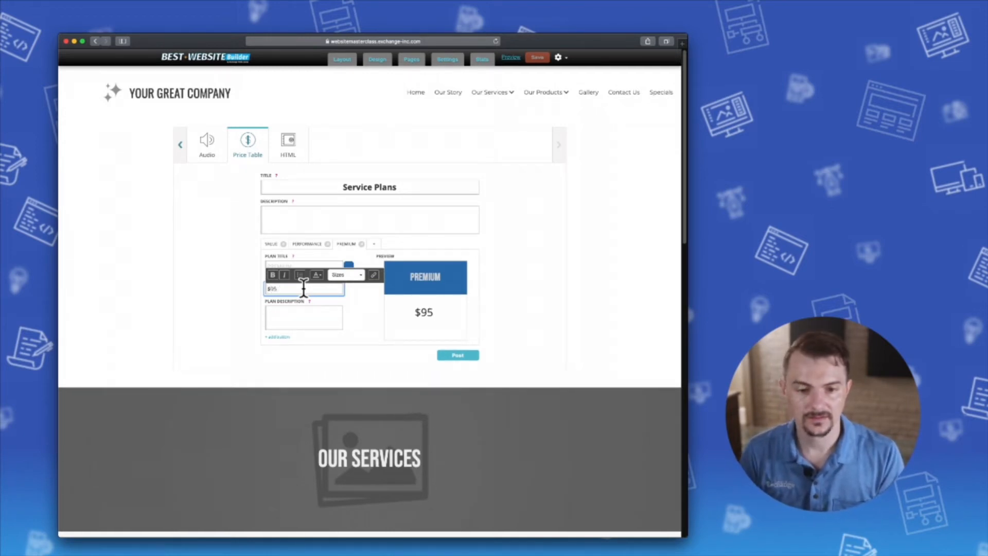
key("BackSpace")
type("/")
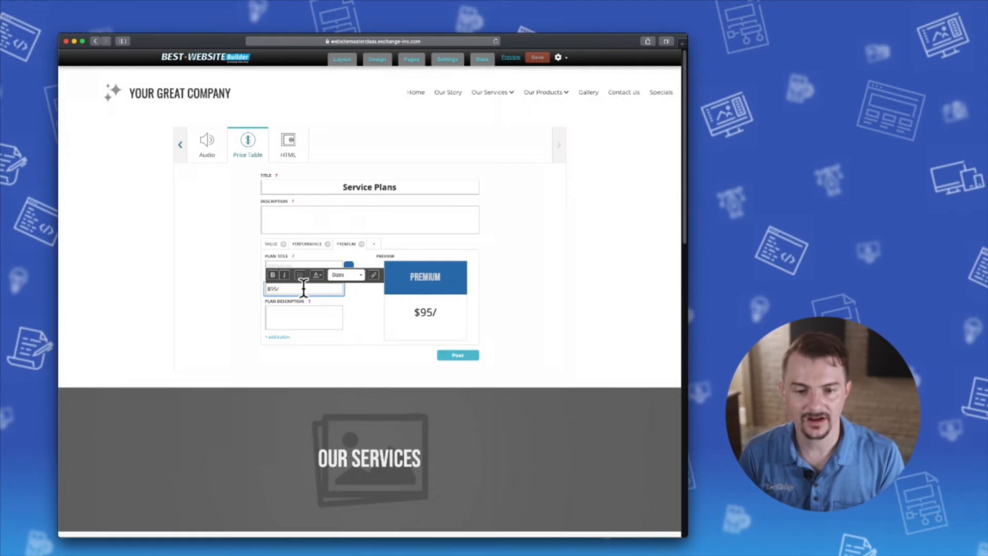
type("mo")
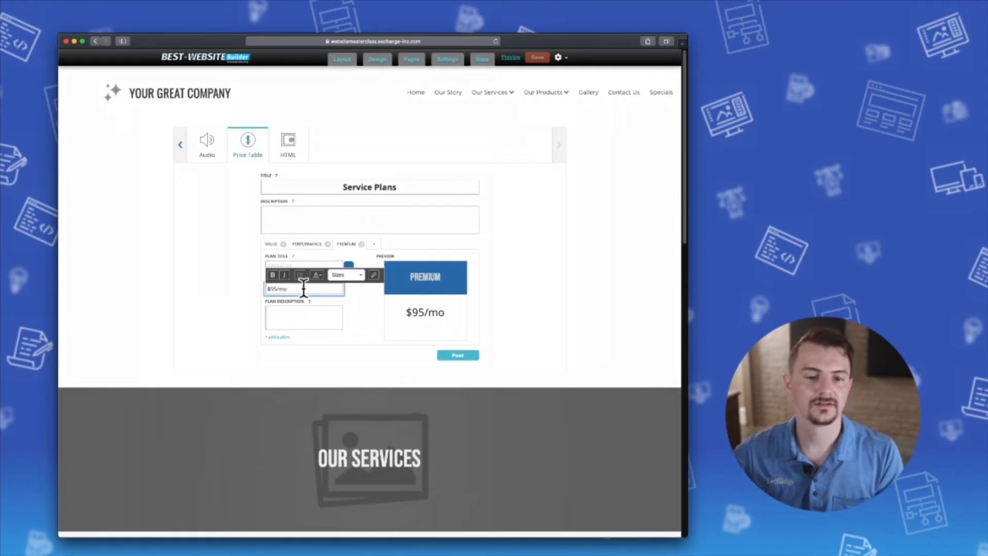
Fill the PREMIUM plan's description with five lines, from "Feature A" through "Feature E"
left_click(310, 316)
type("Feature A")
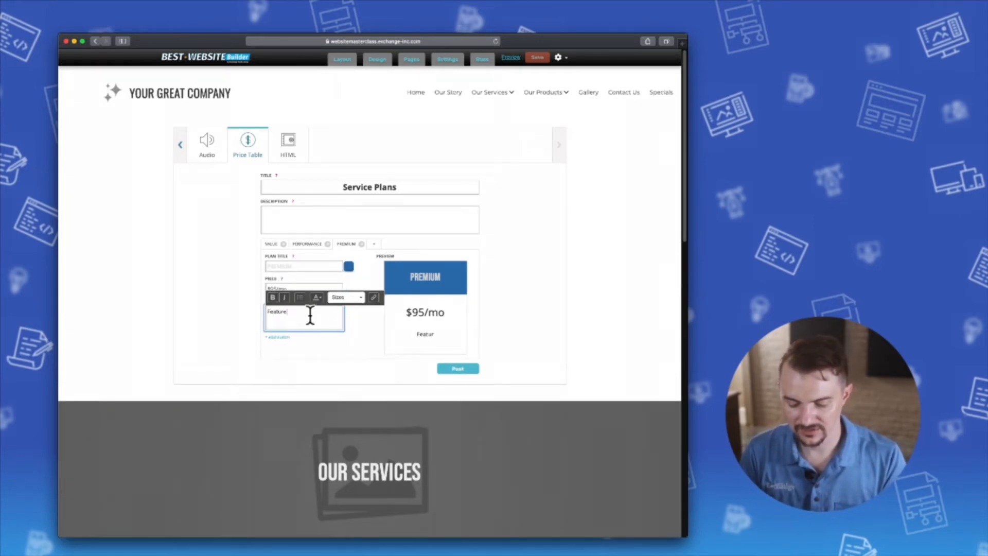
key("Return")
type("Feature B")
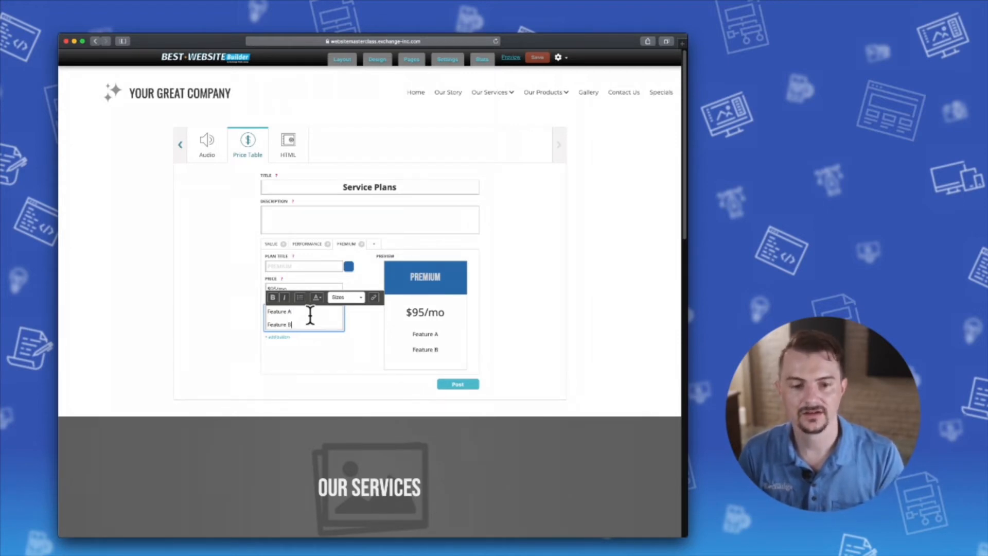
key("Return")
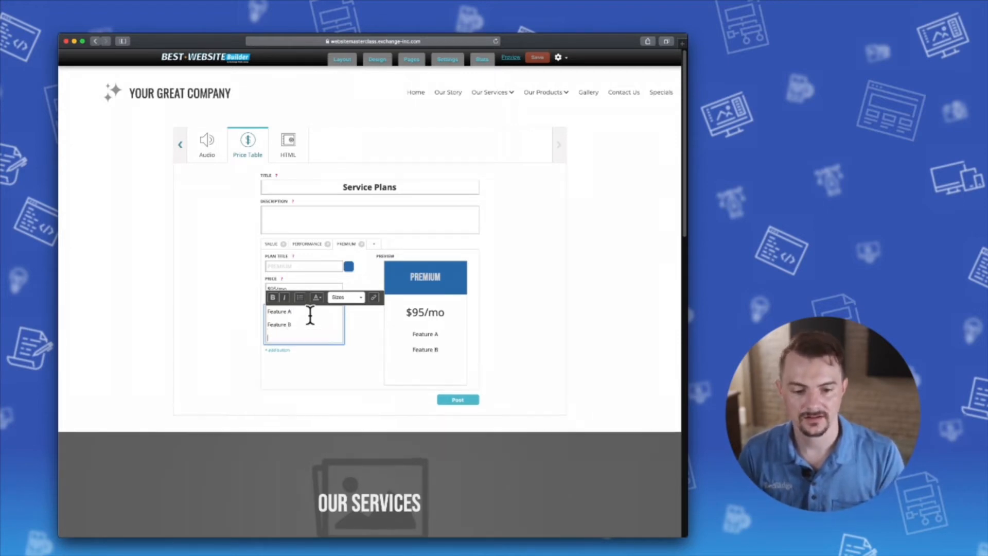
type("Feature")
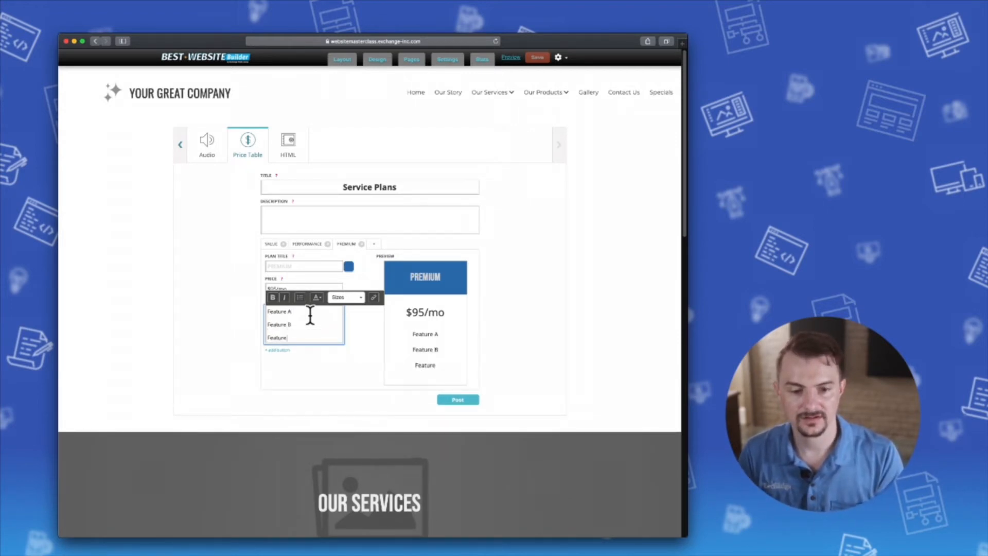
type(" C")
key("Return")
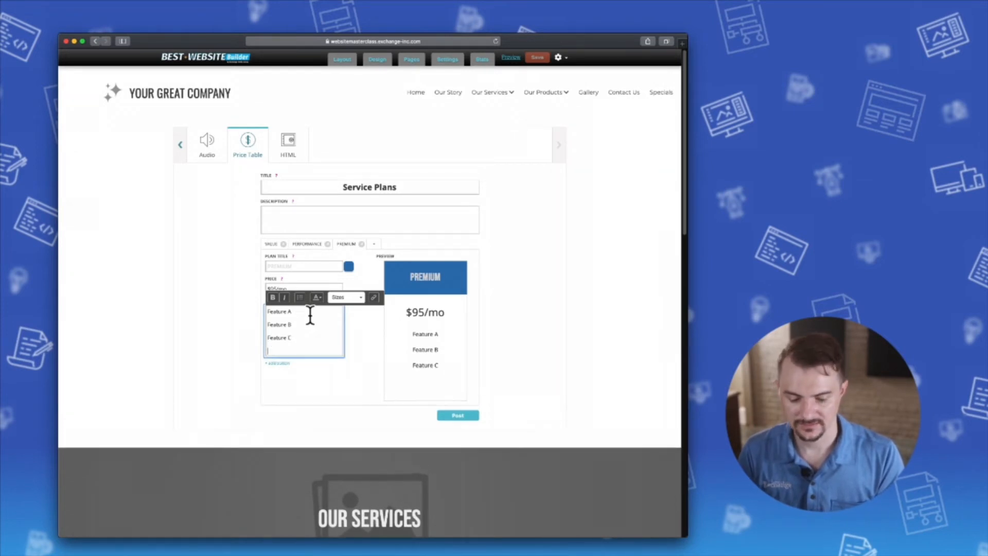
type("Feature")
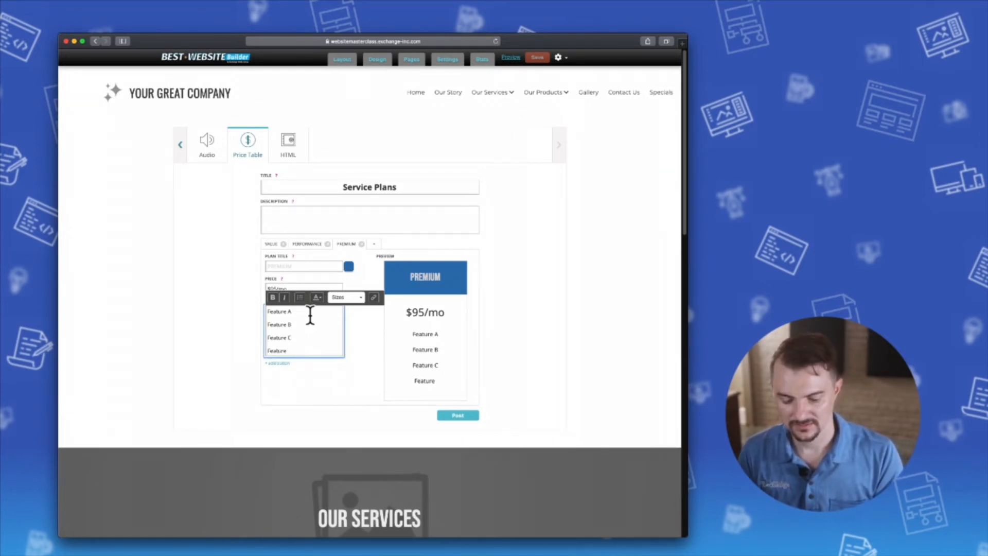
type(" D")
key("Return")
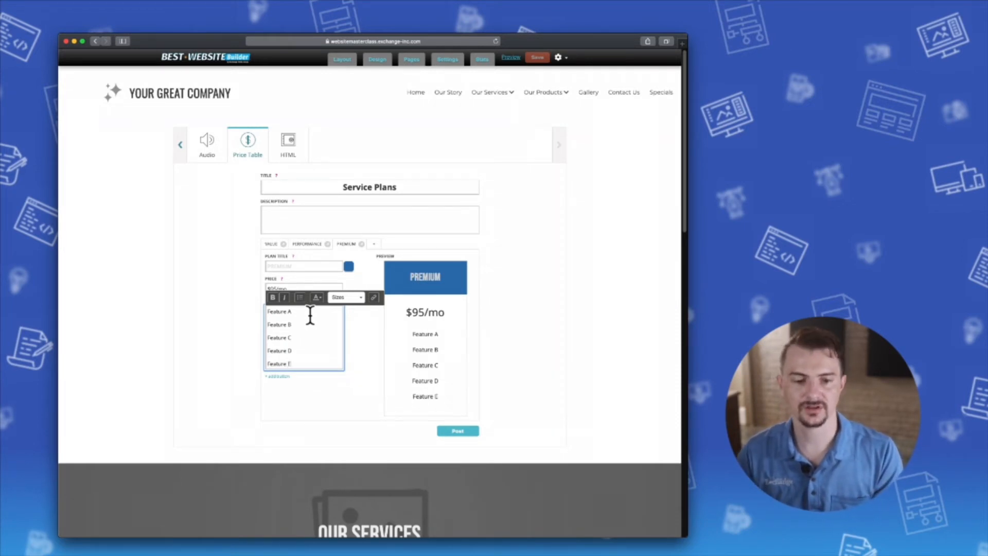
Add a button to the PREMIUM plan with the text "SUBSCRIBE NOW"
left_click(280, 376)
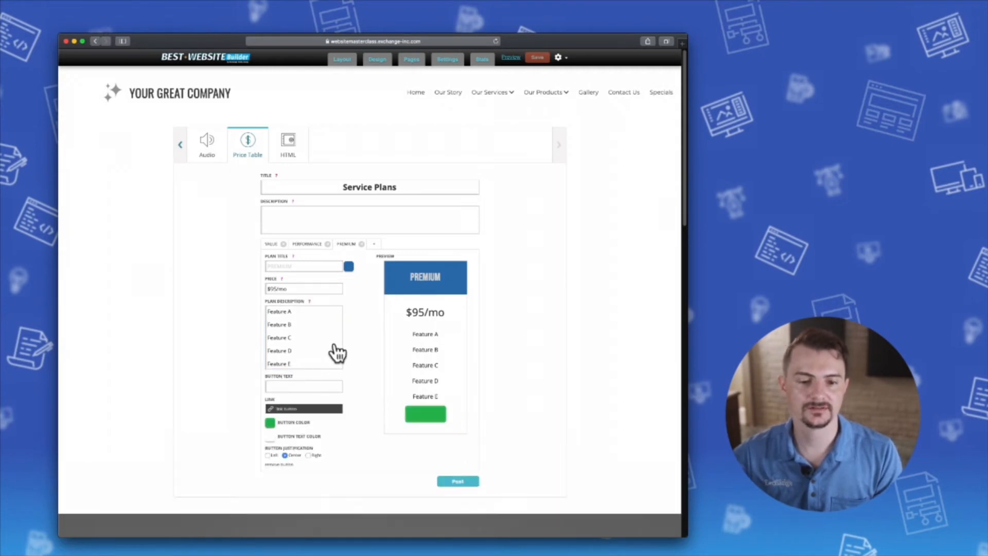
left_click(281, 386)
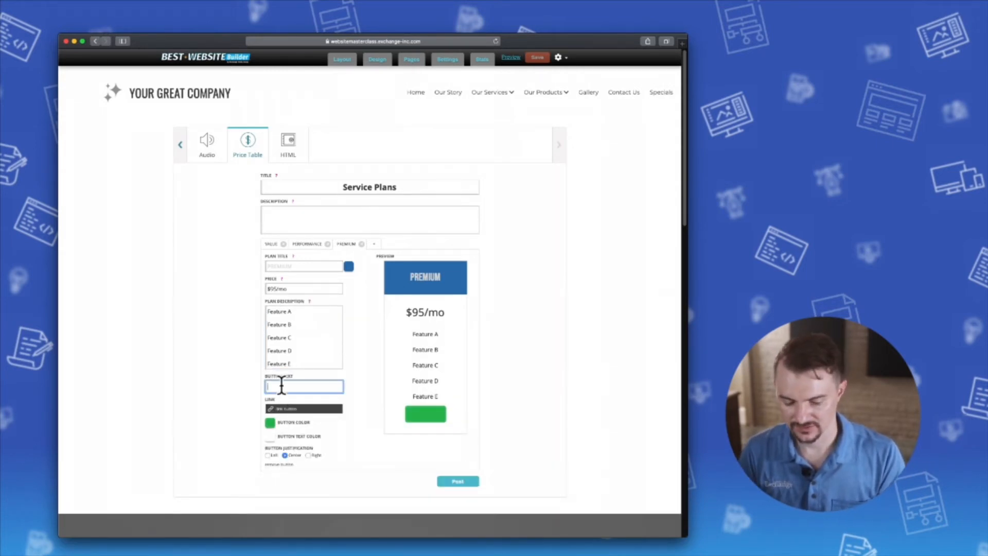
type("SUBSCR")
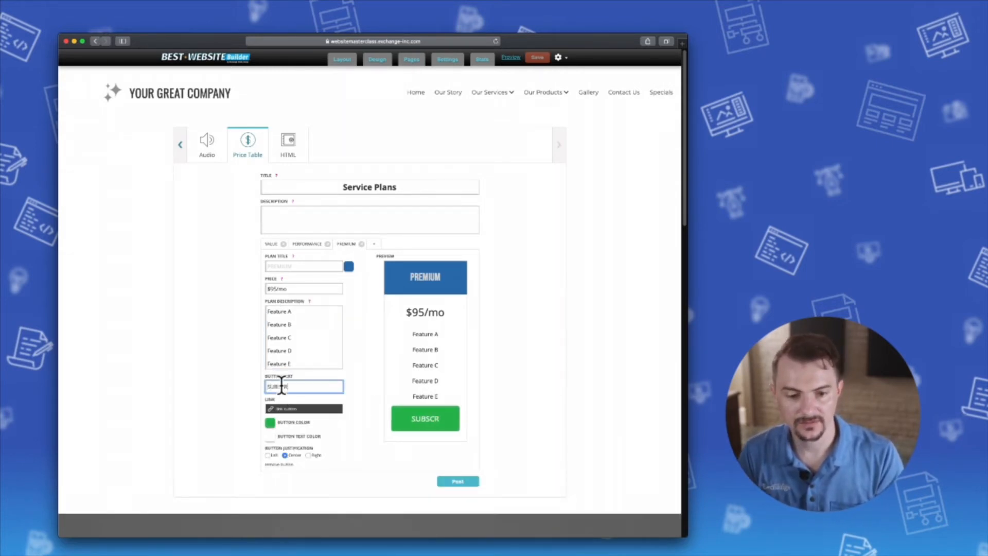
type("IBE NOW")
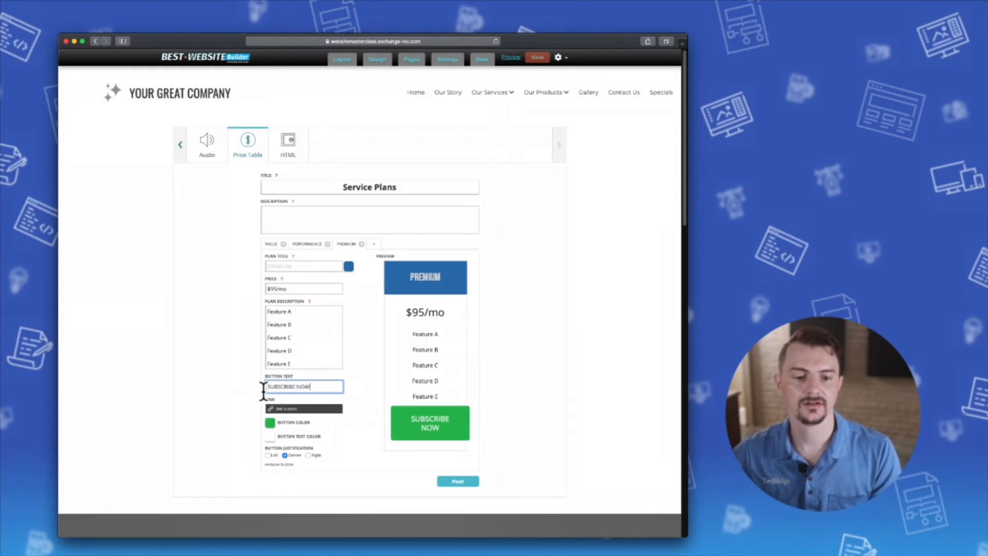
Link the PREMIUM plan's button to the Our Services page, using the link type Page on My Site
left_click(281, 408)
left_click(346, 132)
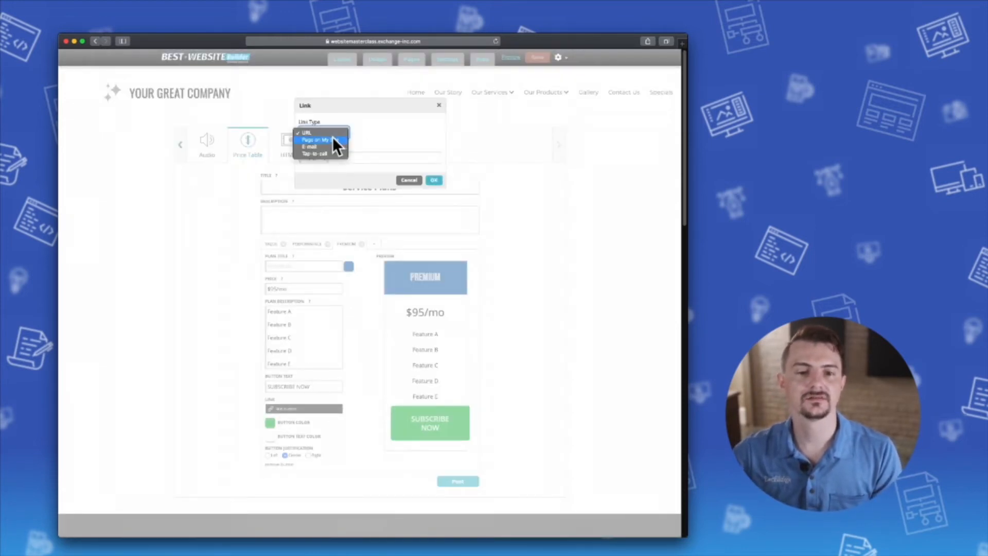
left_click(332, 138)
left_click(322, 159)
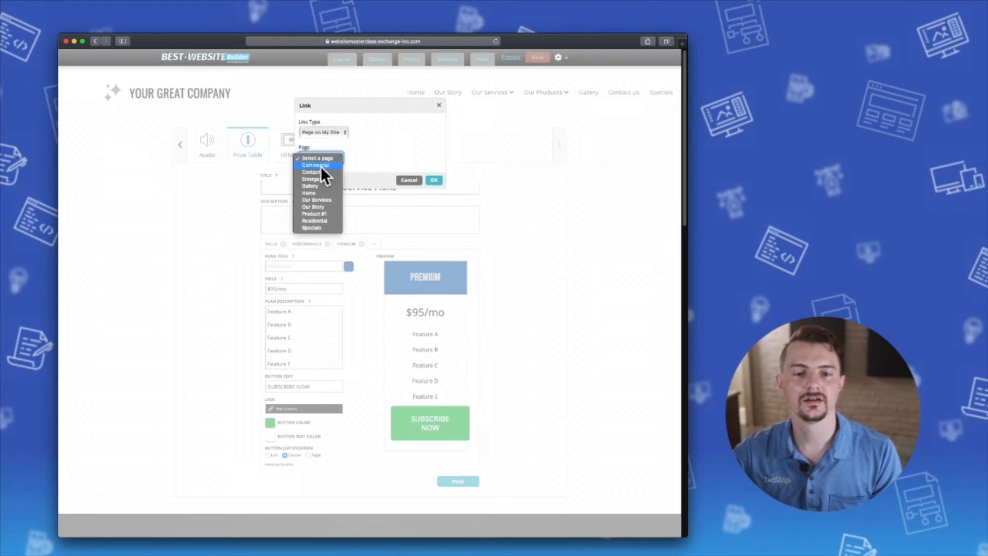
left_click(322, 199)
left_click(434, 180)
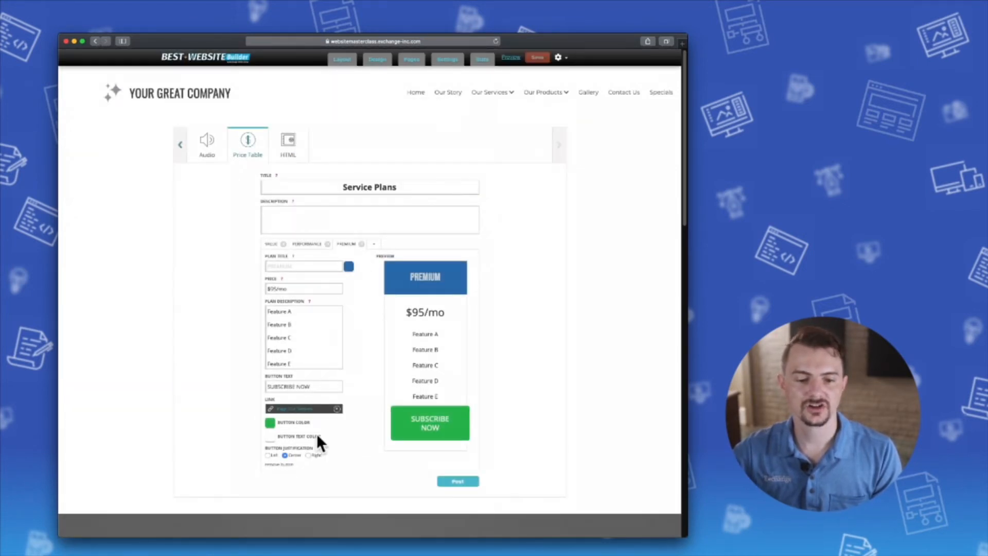
Change the PREMIUM plan's button color to the copied blue that matches the other plans' buttons
left_click(270, 422)
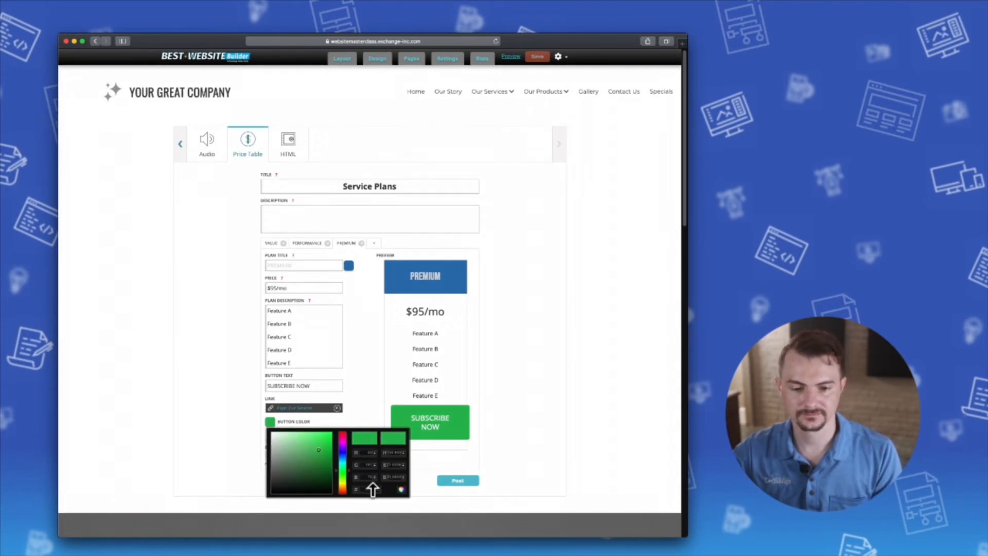
key("super+v")
left_click(376, 387)
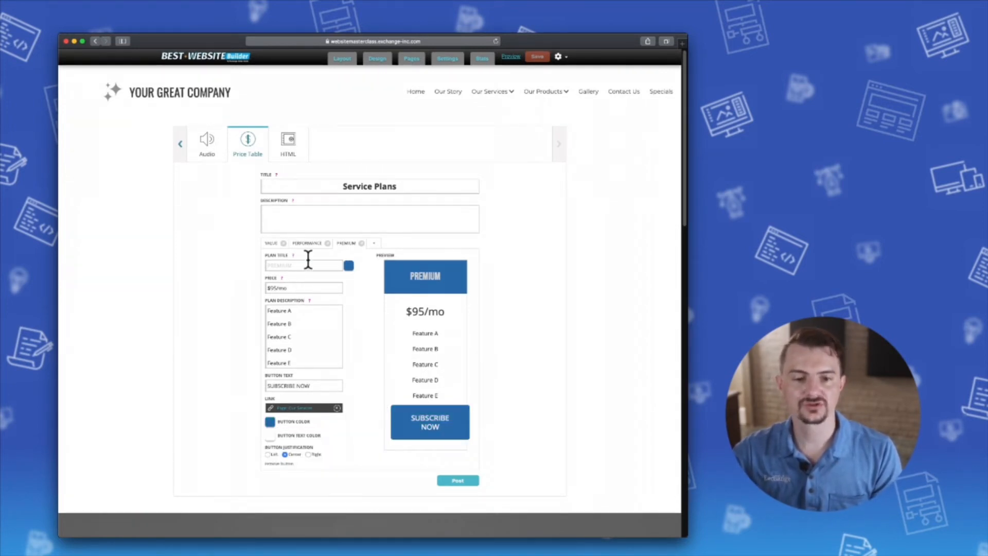
Review the PERFORMANCE, PREMIUM and VALUE plans and post the Service Plans price table to the page
left_click(313, 245)
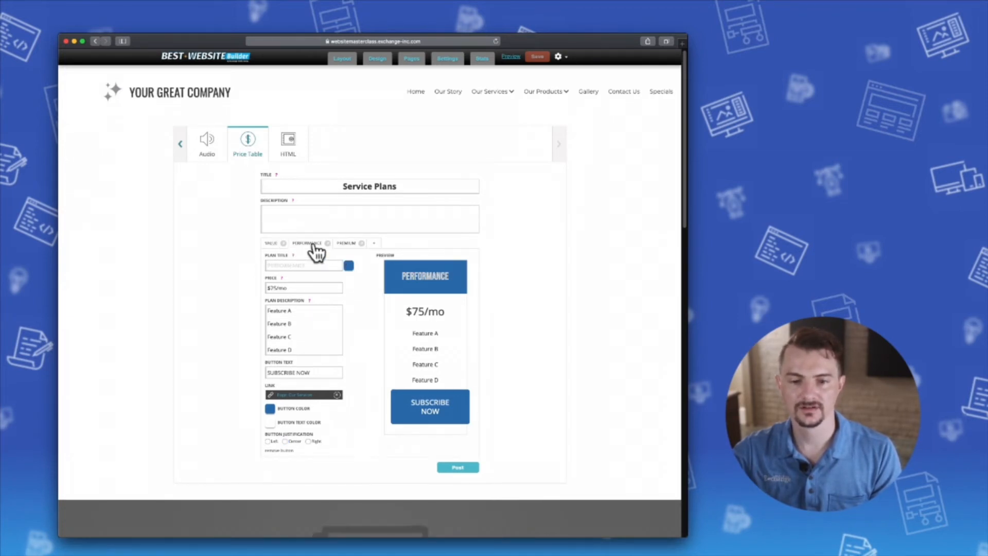
left_click(343, 246)
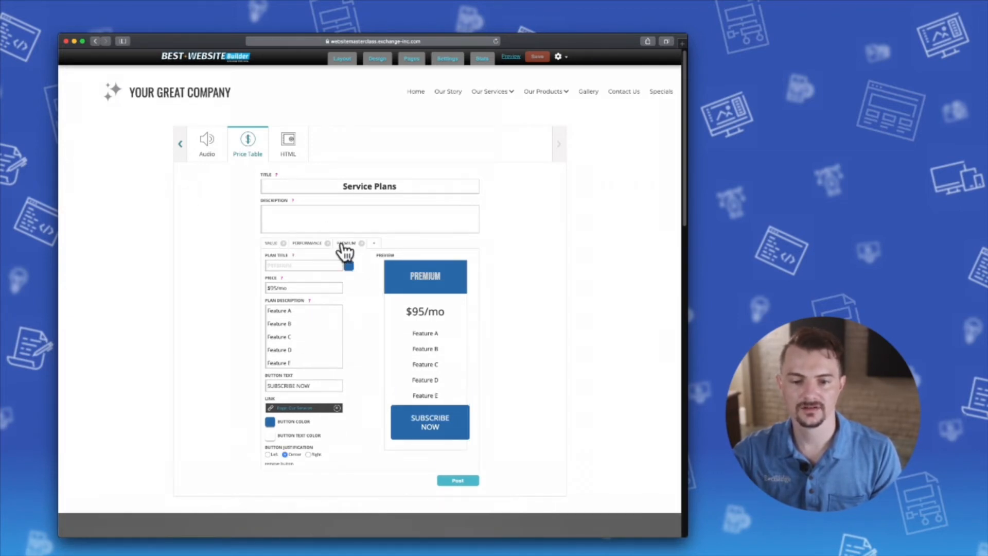
left_click(309, 245)
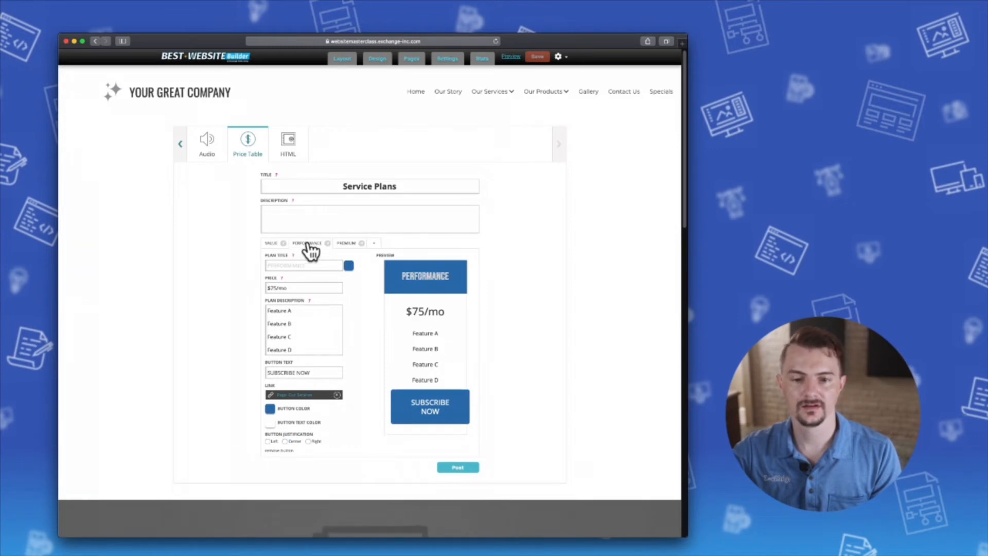
left_click(270, 244)
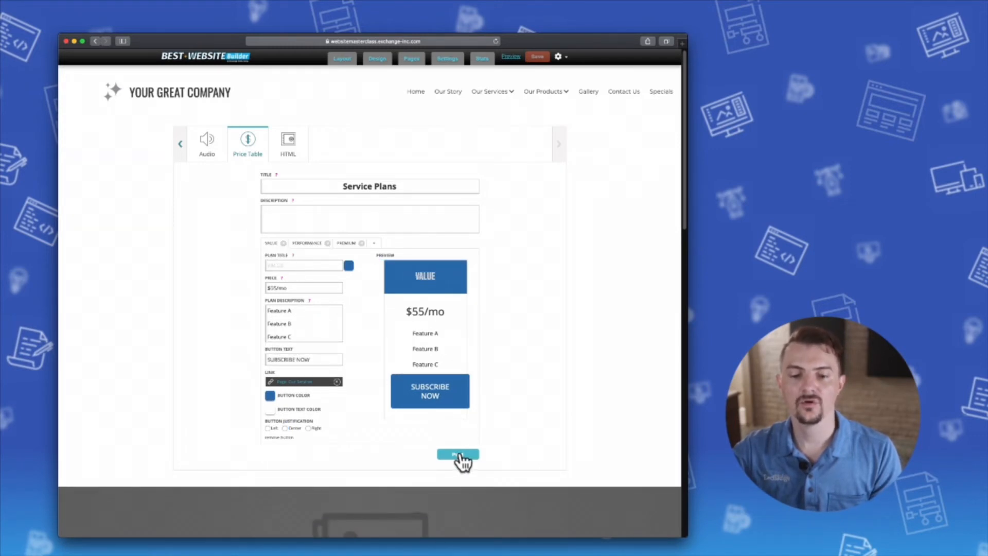
left_click(458, 454)
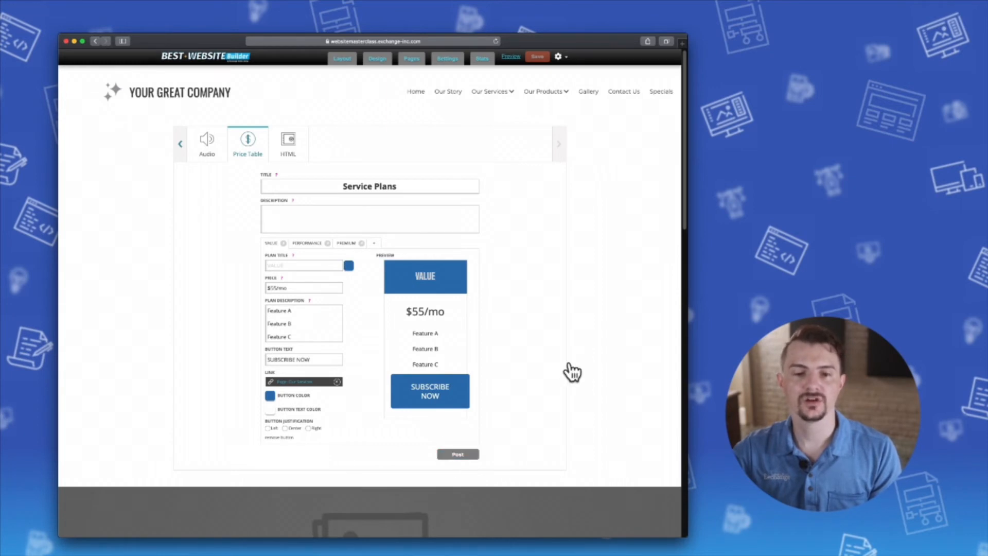
Slightly increase the row spacing above and below the posted Service Plans table in its row settings
scroll(569, 360, "down", 3)
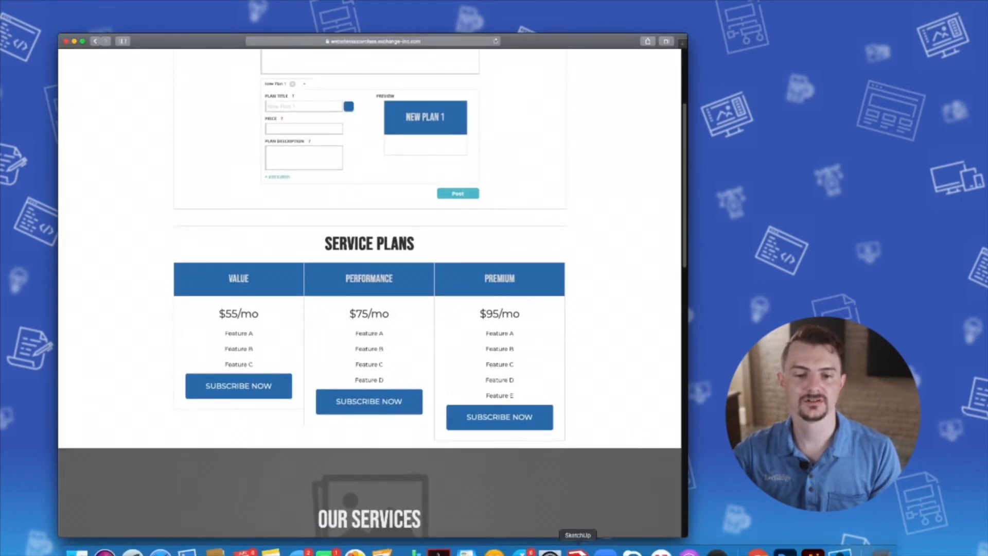
mouse_move(407, 231)
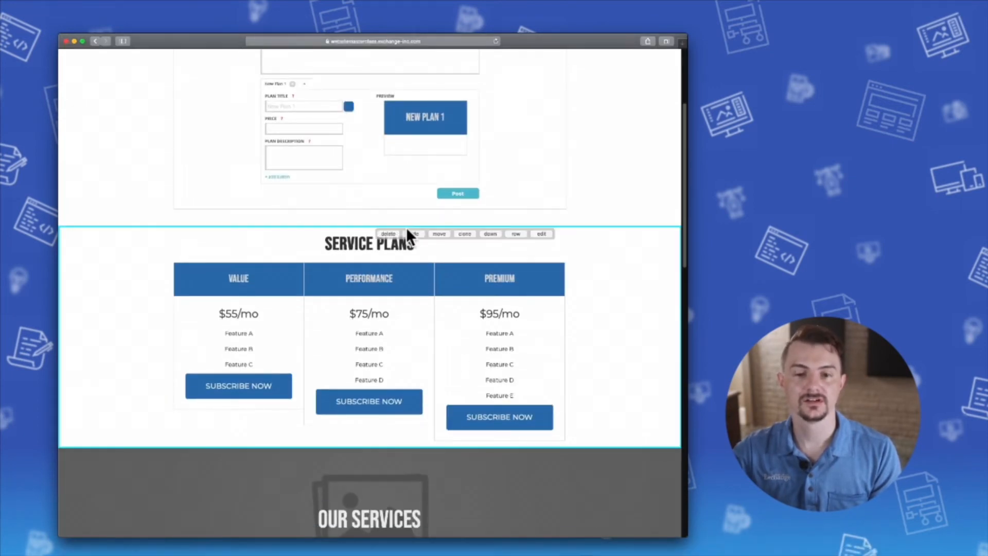
left_click(520, 234)
left_click_drag(312, 197, 319, 196)
left_click(434, 236)
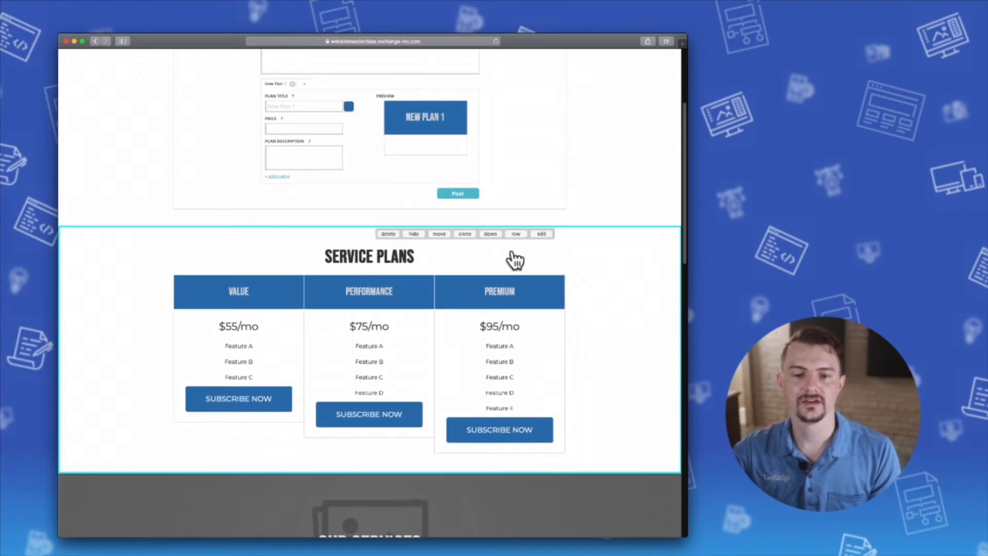
Move the Service Plans table down one place so it sits below the Our Services banner
left_click(490, 234)
scroll(442, 257, "down", 3)
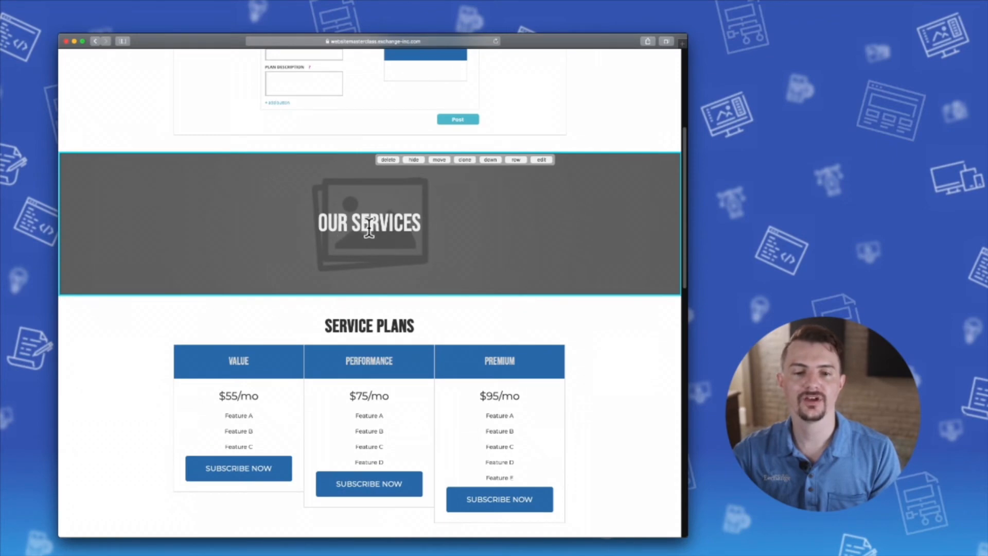
scroll(459, 286, "down", 1)
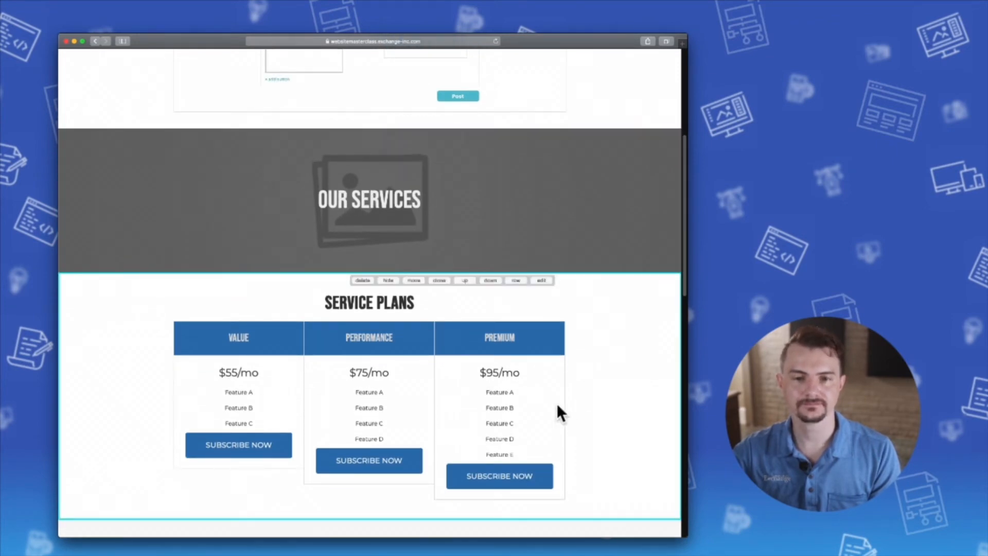